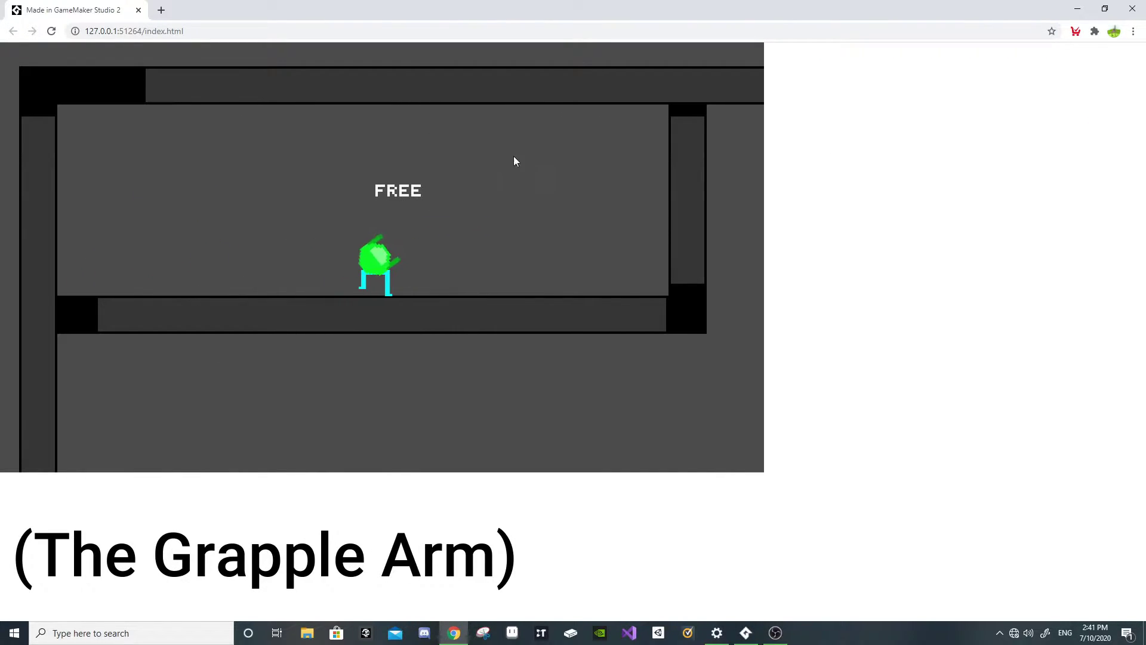
Step: In the Chrome build, fire a grapple line at the ceiling, then two blast shots to climb higher
{"action": "left_click", "coordinate": [567, 148]}
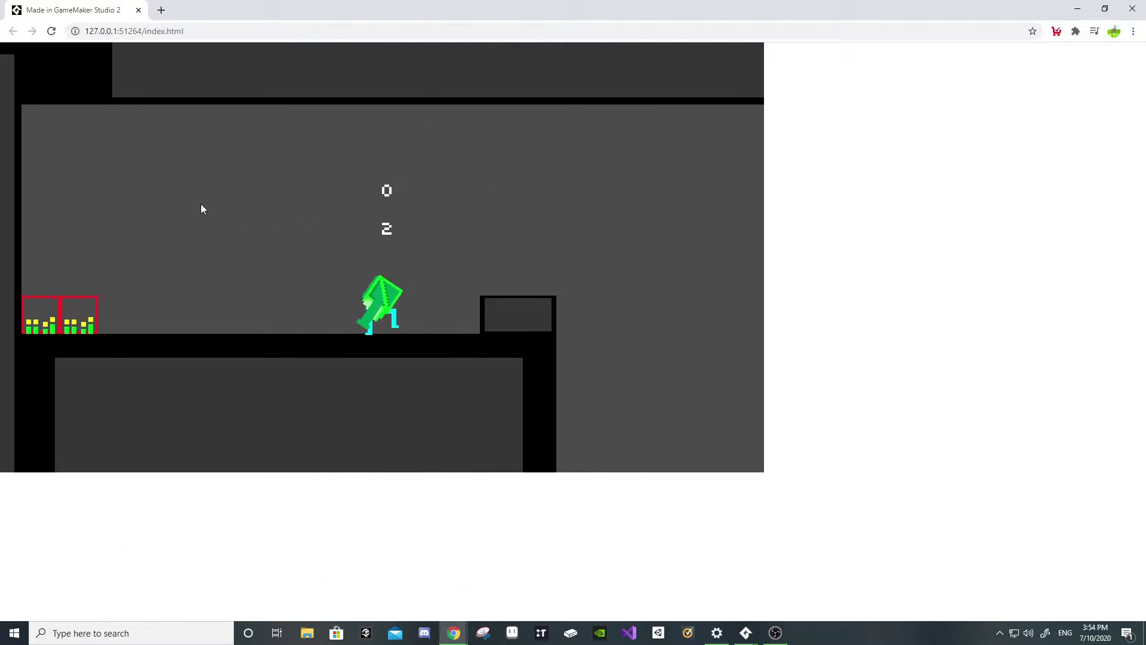
{"action": "left_click", "coordinate": [200, 203]}
{"action": "left_click", "coordinate": [201, 204]}
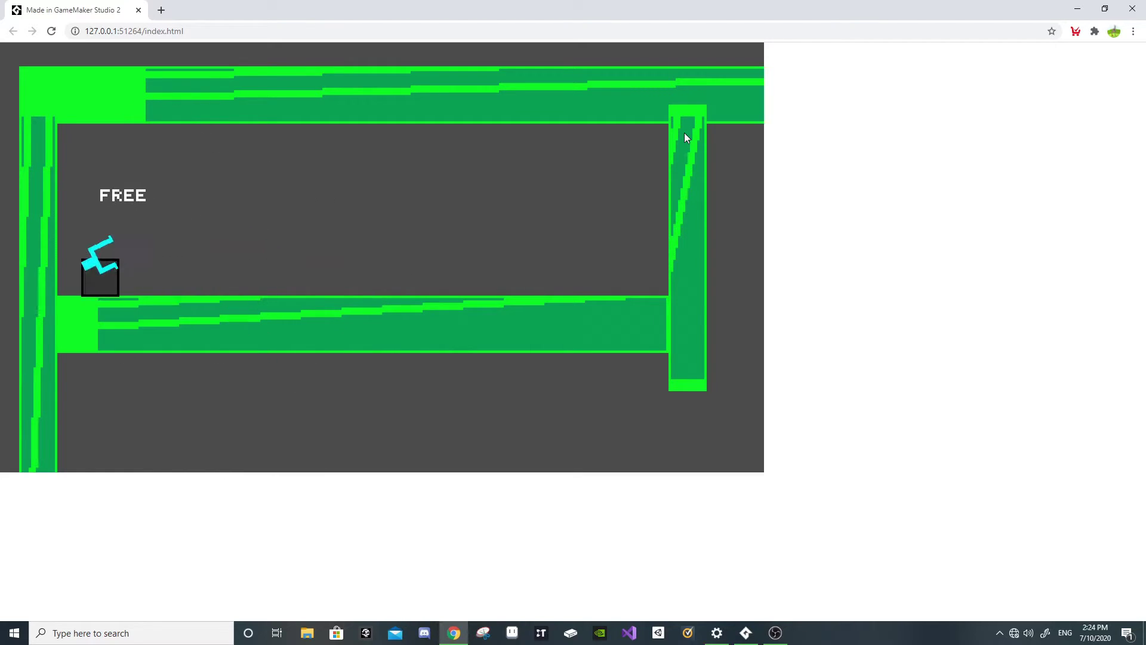
Step: Back in the project, set the HTML5 Graphics texture page size to 4096x4096
{"action": "key", "text": "ctrl+w"}
{"action": "left_click", "coordinate": [237, 158]}
{"action": "left_click", "coordinate": [424, 357]}
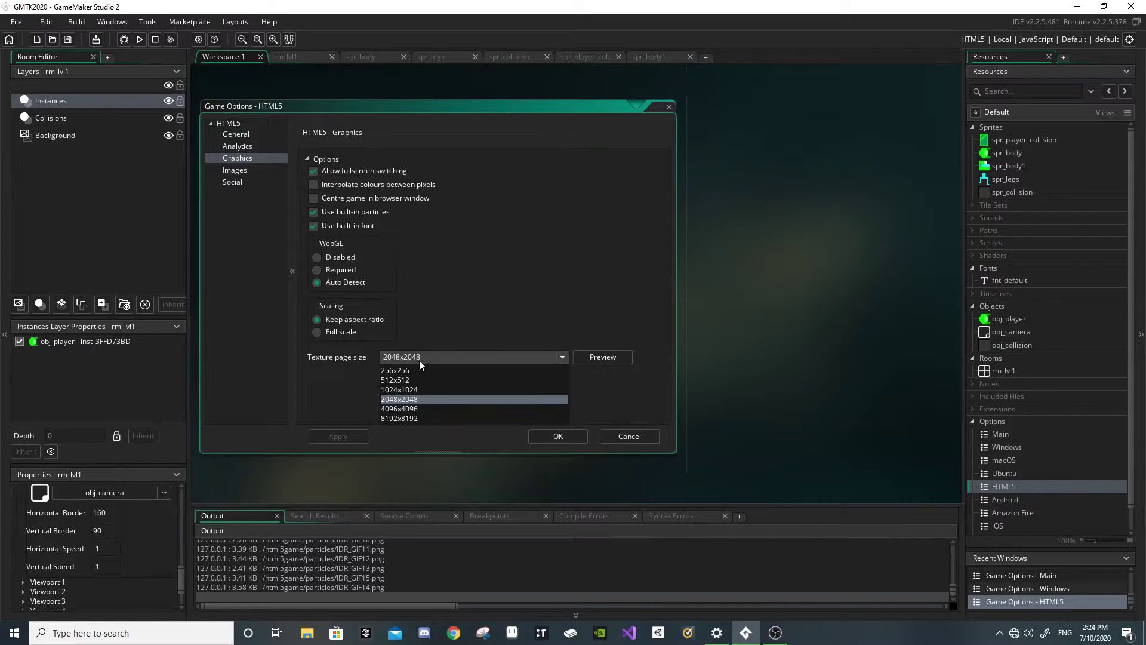
{"action": "left_click", "coordinate": [415, 408]}
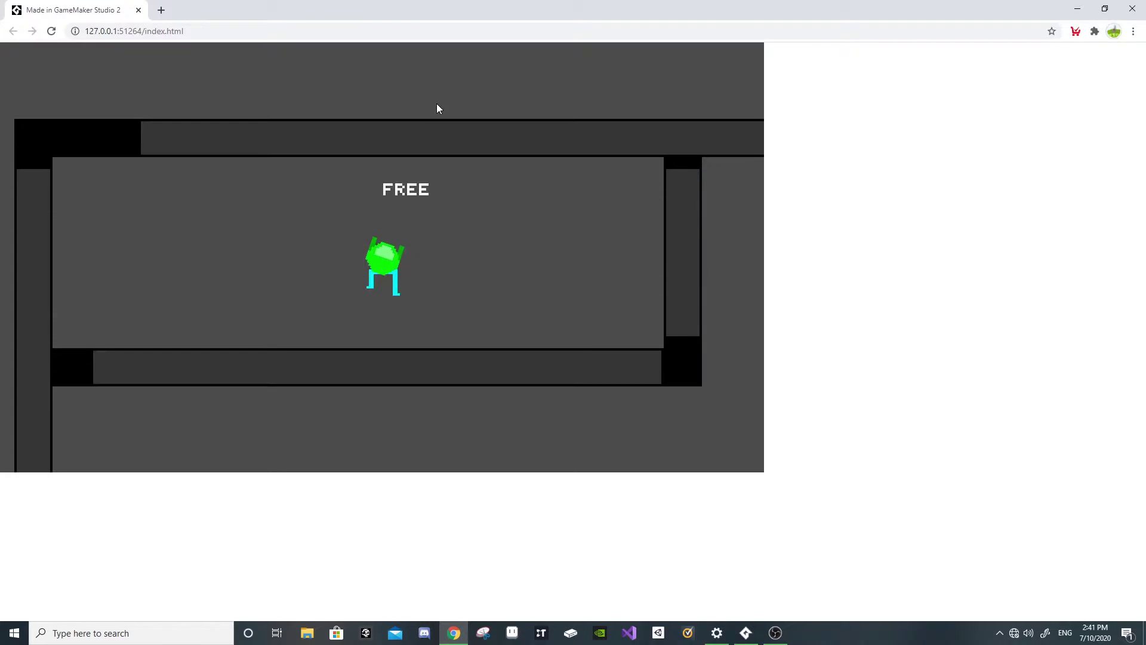
Step: Grapple toward several points around the room, including the upper right, and run the character left with A
{"action": "left_click", "coordinate": [173, 123]}
{"action": "left_click", "coordinate": [598, 107]}
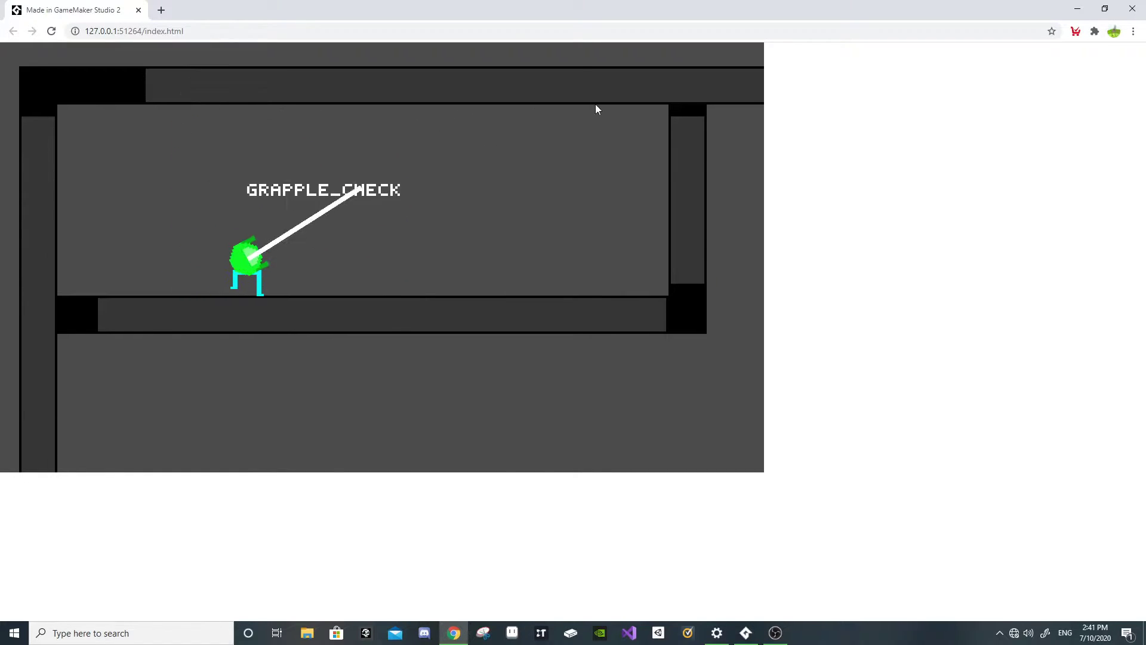
{"action": "left_click", "coordinate": [651, 159]}
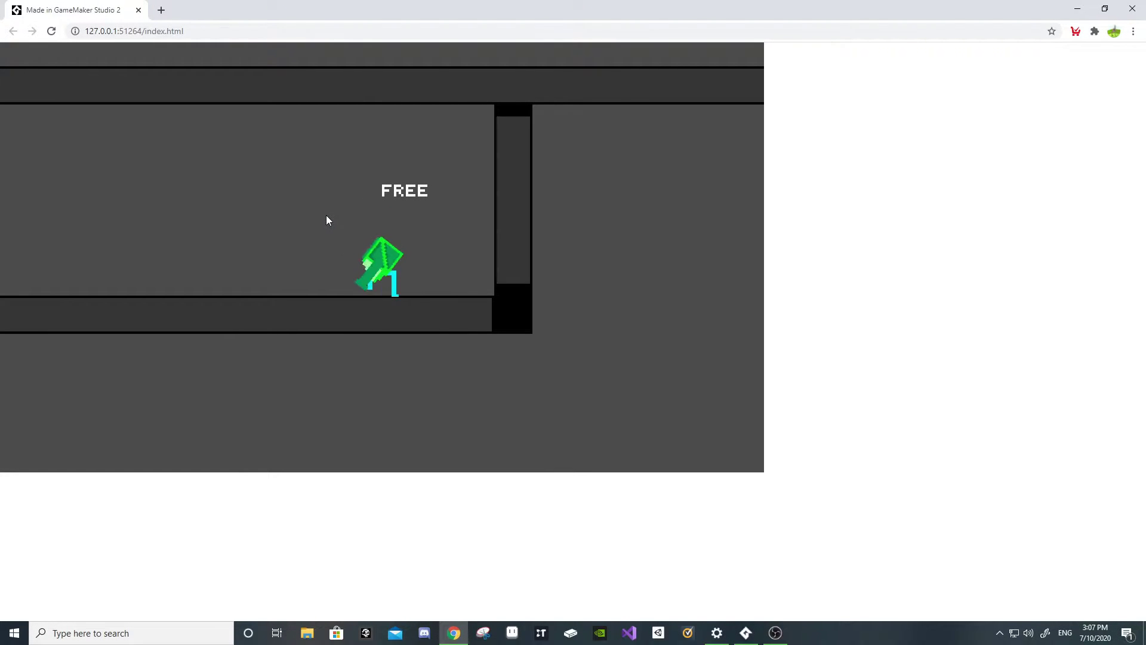
{"action": "key", "text": "a"}
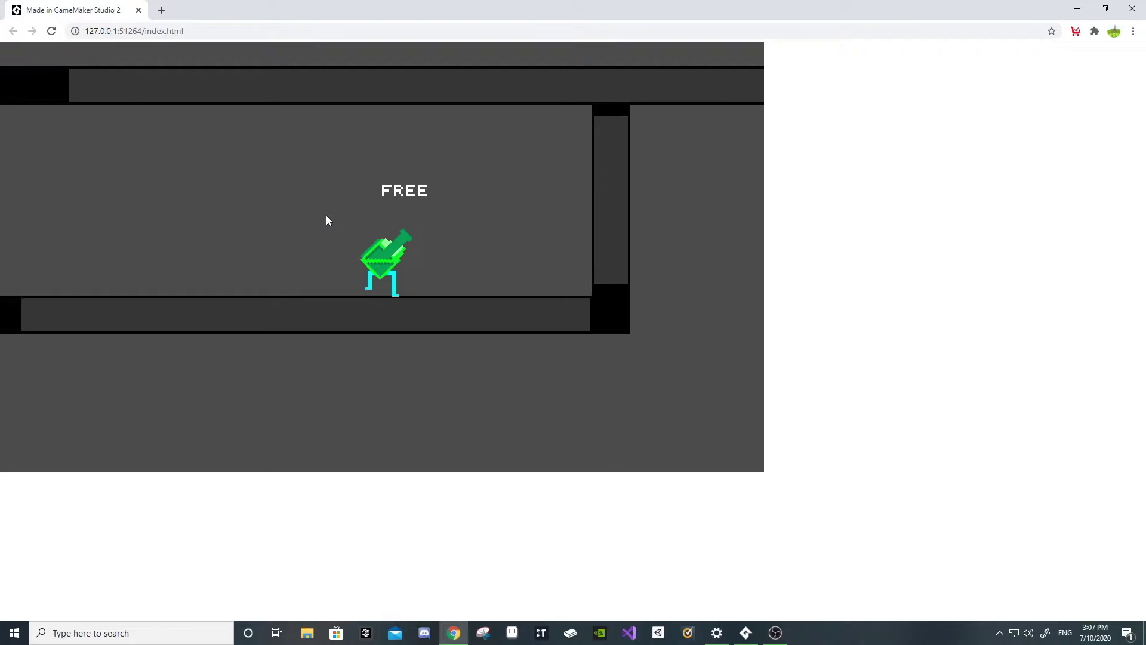
{"action": "left_click", "coordinate": [326, 220]}
{"action": "left_click", "coordinate": [326, 220]}
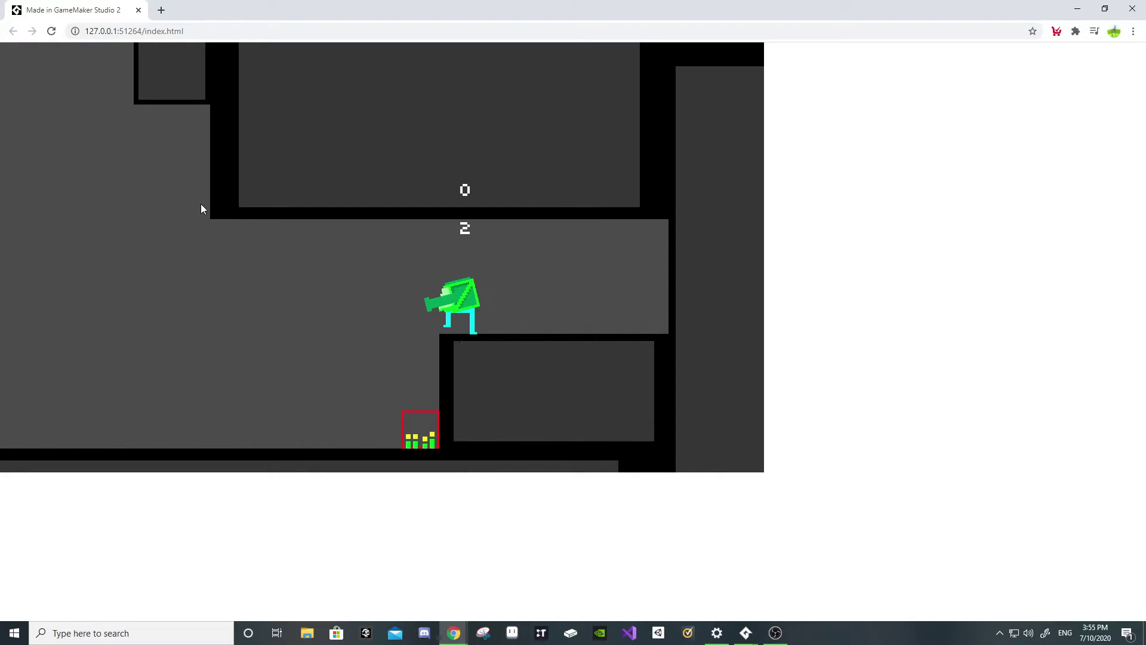
Step: Walk left and right, jump and dash with the arrow keys, spending dash charges and refilling them
{"action": "key", "text": "Left"}
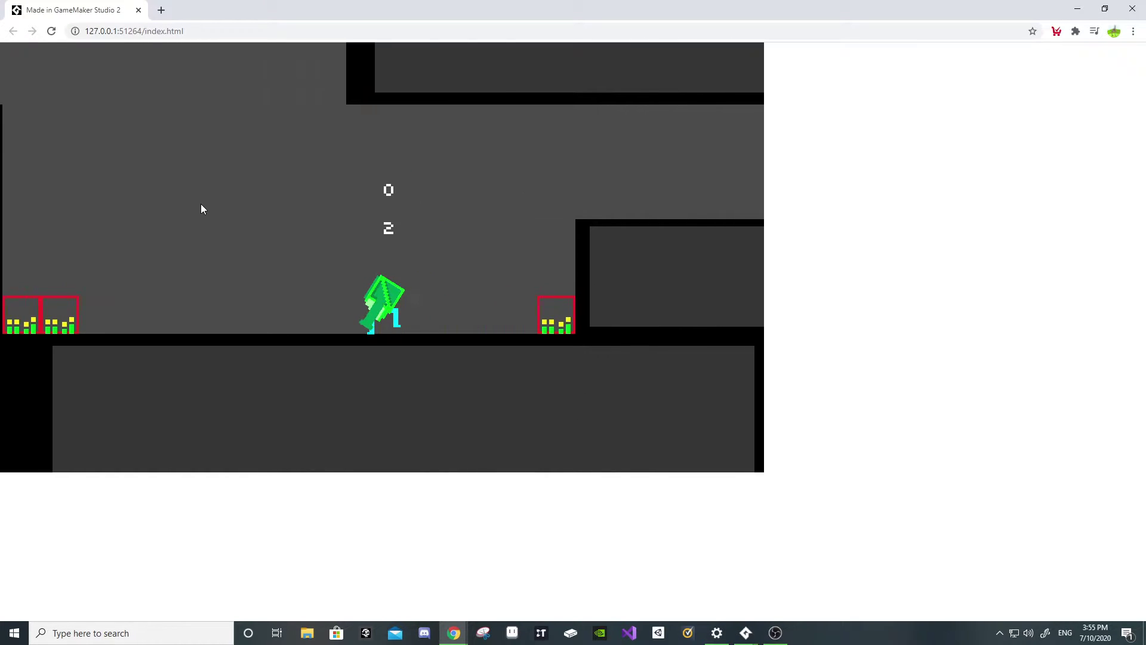
{"action": "key", "text": "Right"}
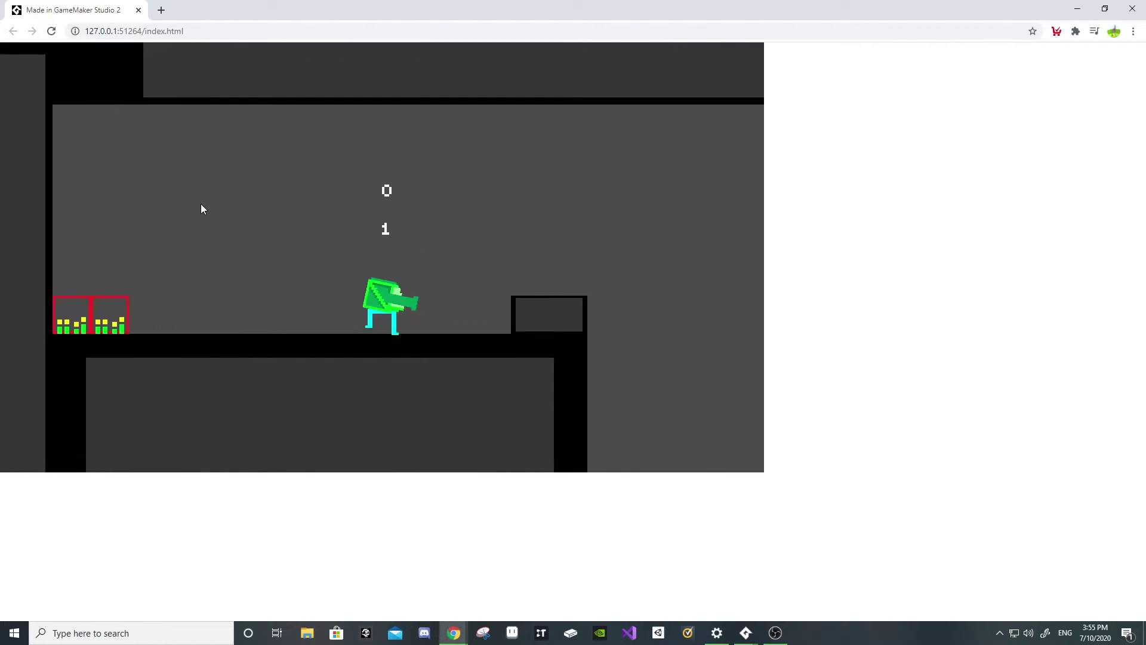
{"action": "key", "text": "Left"}
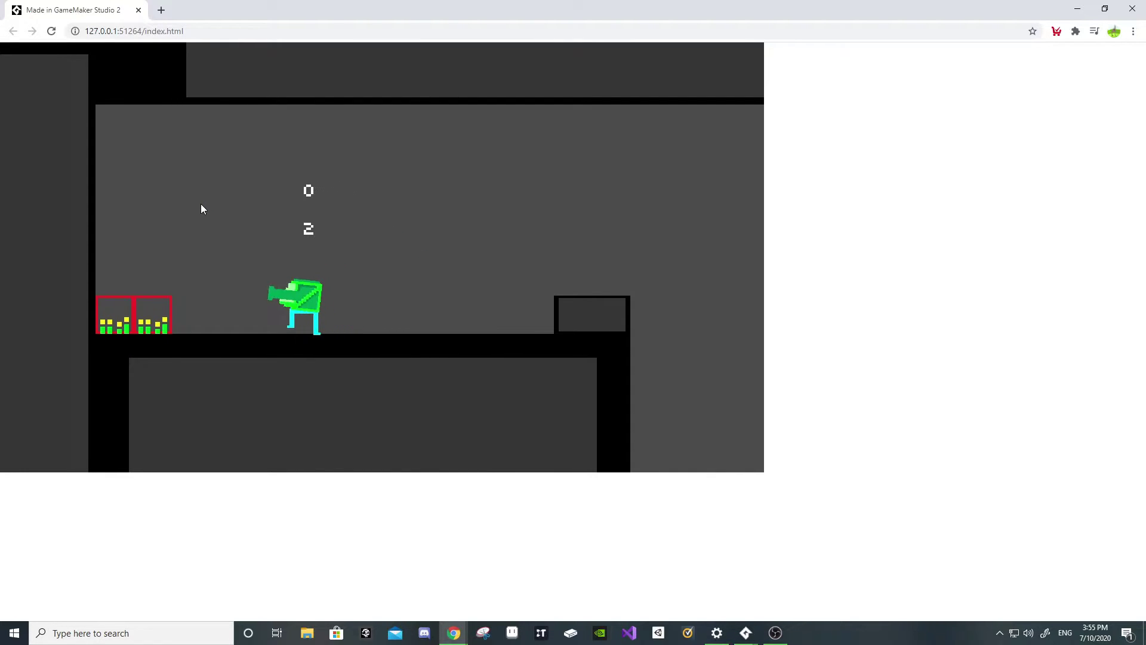
{"action": "key", "text": "Up"}
{"action": "key", "text": "Right"}
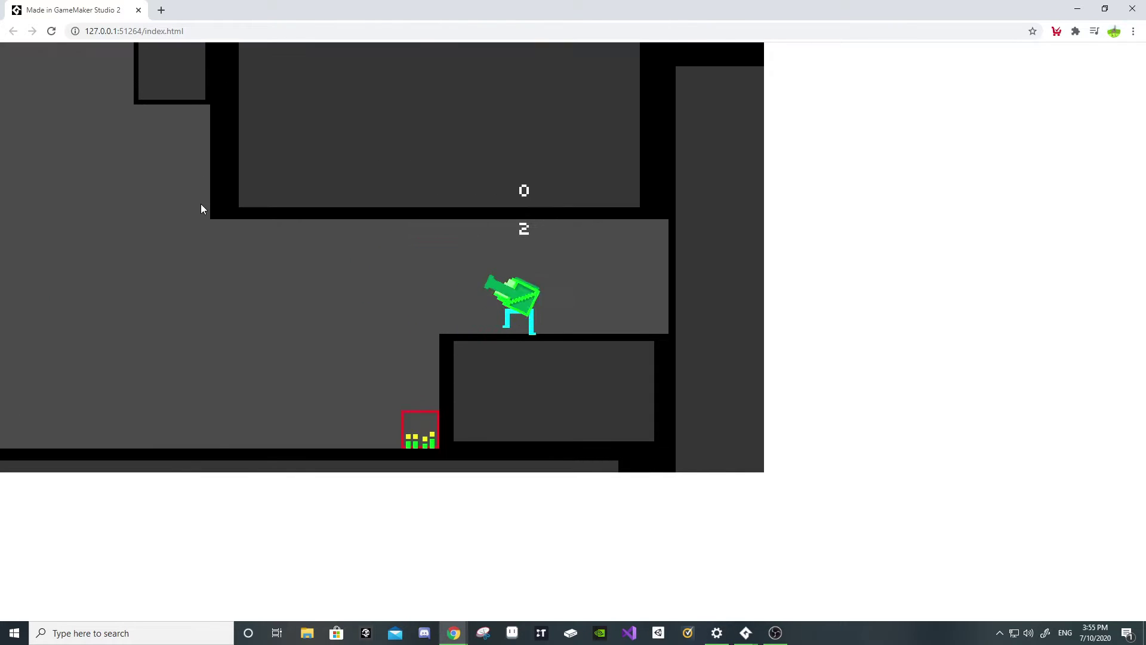
{"action": "key", "text": "Left"}
{"action": "key", "text": "Up"}
{"action": "key", "text": "Left"}
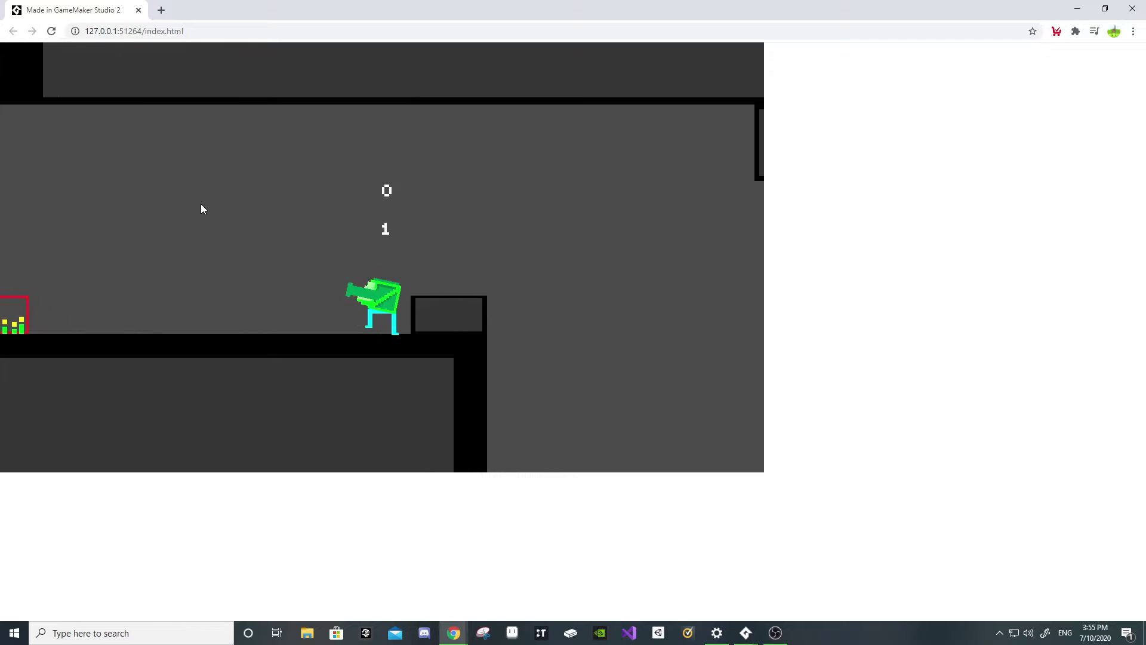
{"action": "key", "text": "Left"}
{"action": "key", "text": "Right"}
{"action": "key", "text": "Up"}
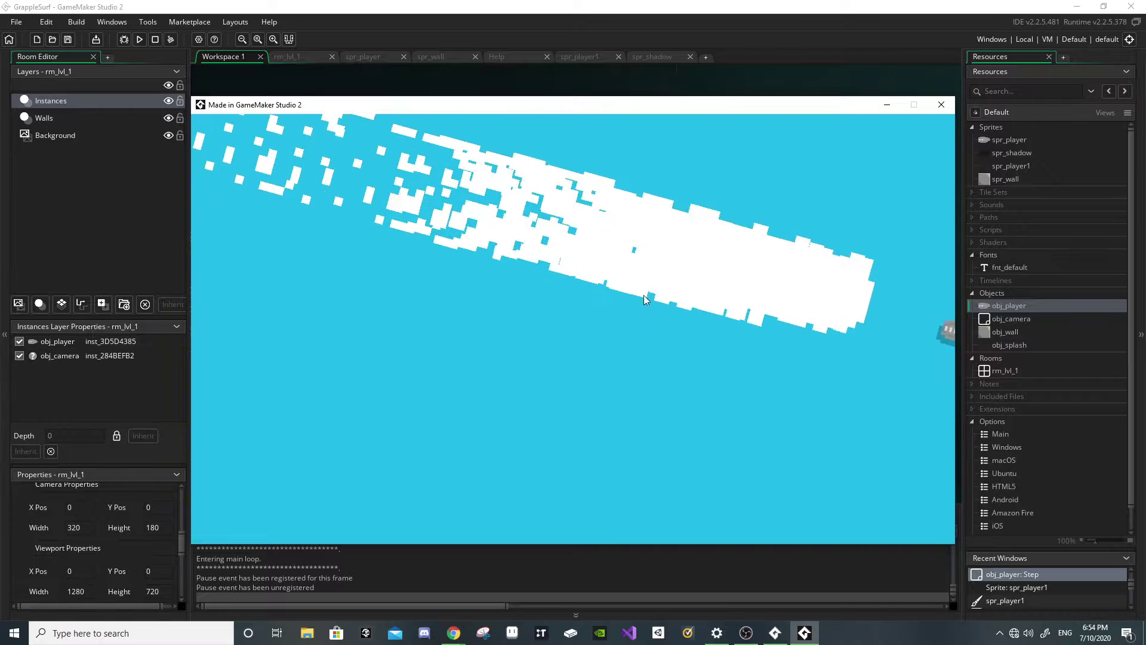
Step: Grapple the boat onto the top wall and several grey blocks, swinging it through the gaps
{"action": "left_click", "coordinate": [638, 296]}
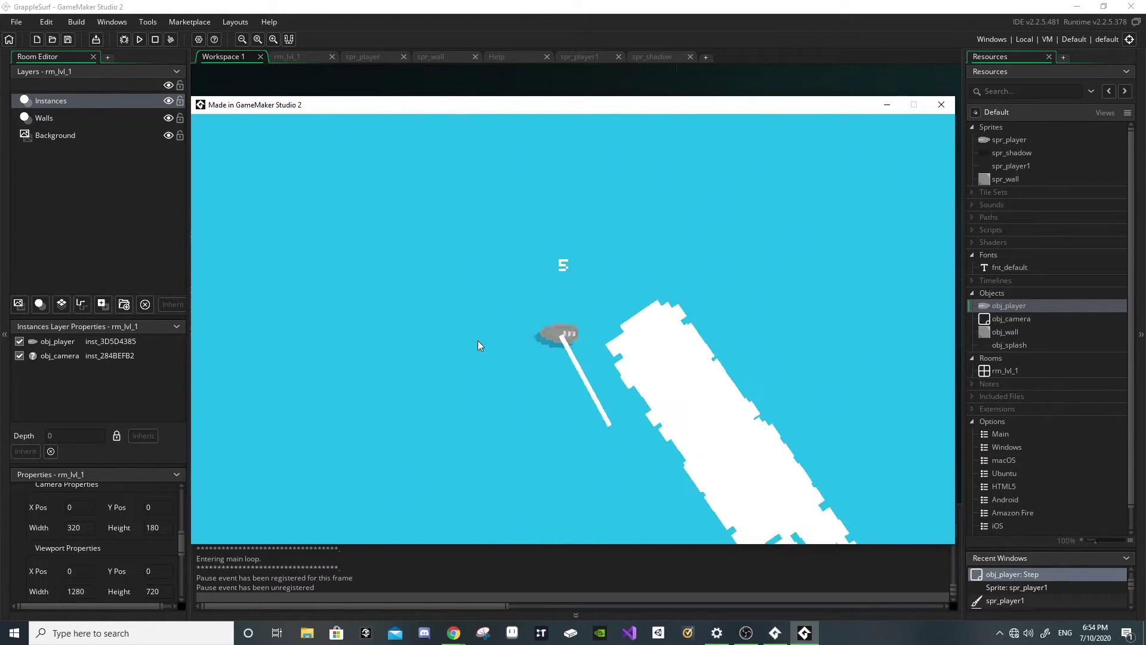
{"action": "left_click", "coordinate": [696, 346]}
{"action": "left_click", "coordinate": [694, 346]}
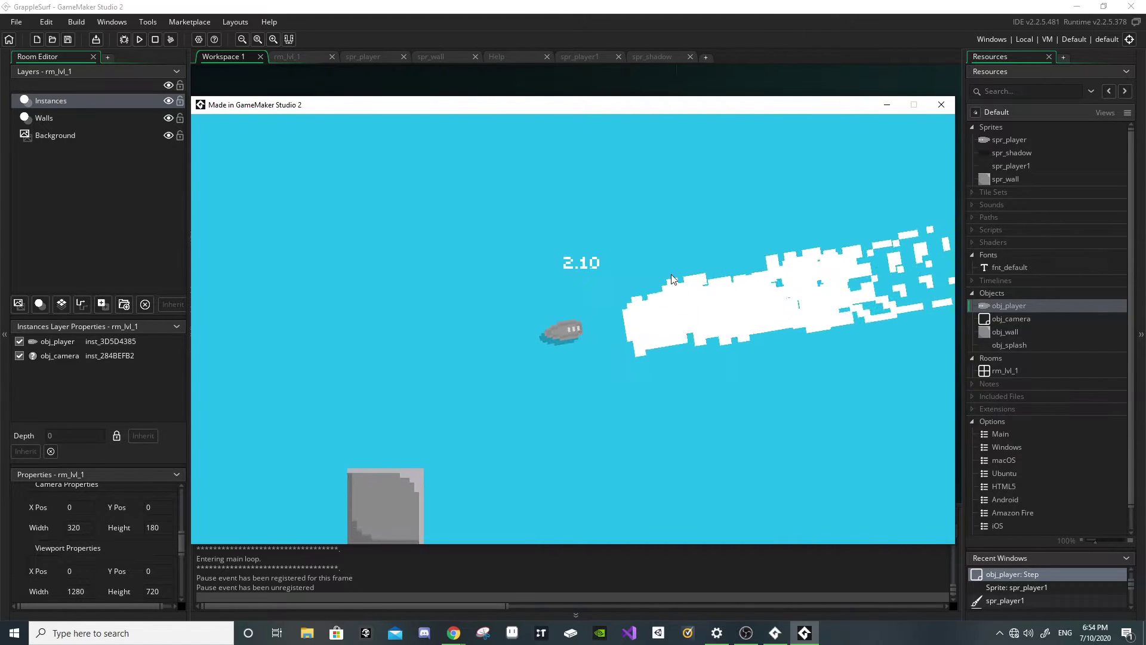
{"action": "left_click", "coordinate": [750, 216]}
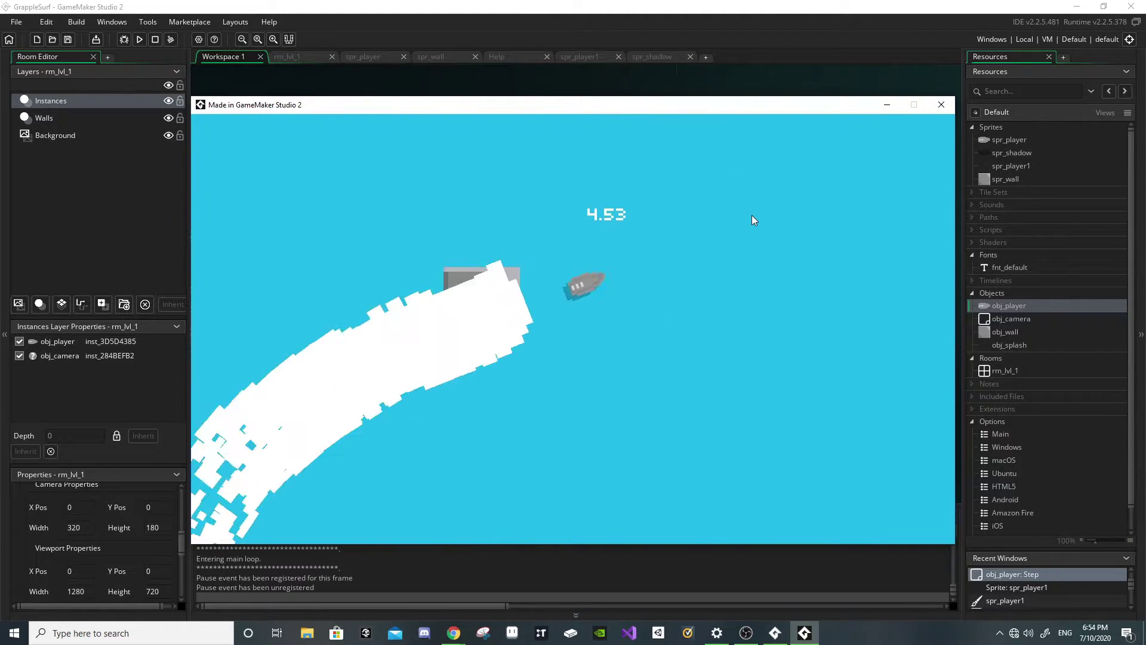
{"action": "left_click", "coordinate": [698, 263]}
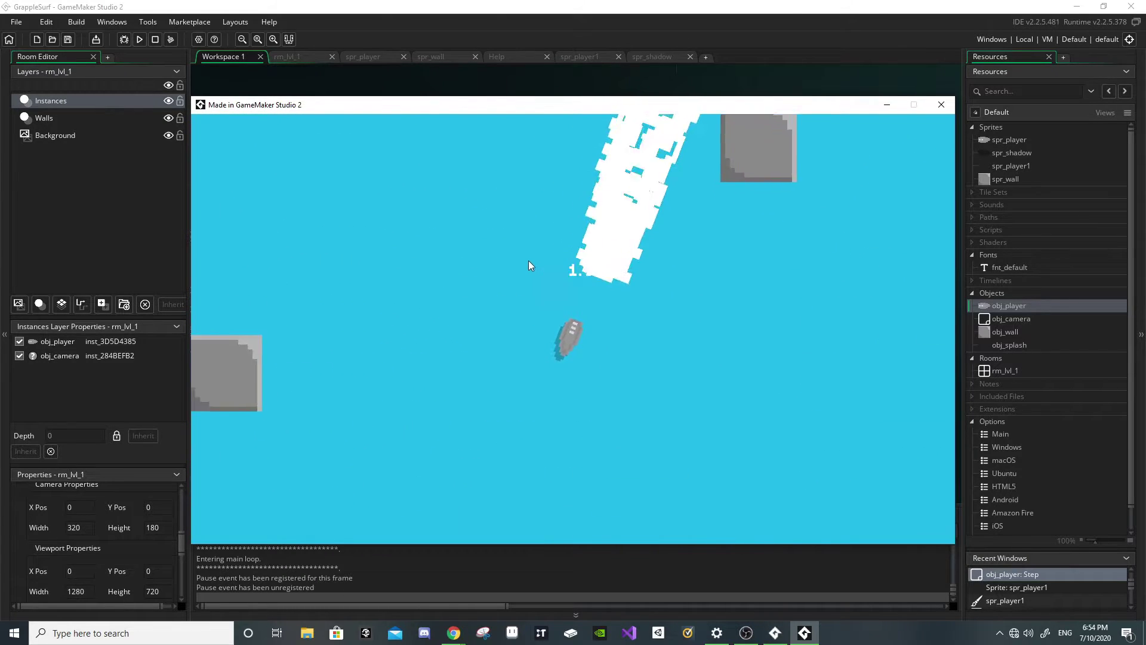
{"action": "left_click", "coordinate": [528, 257]}
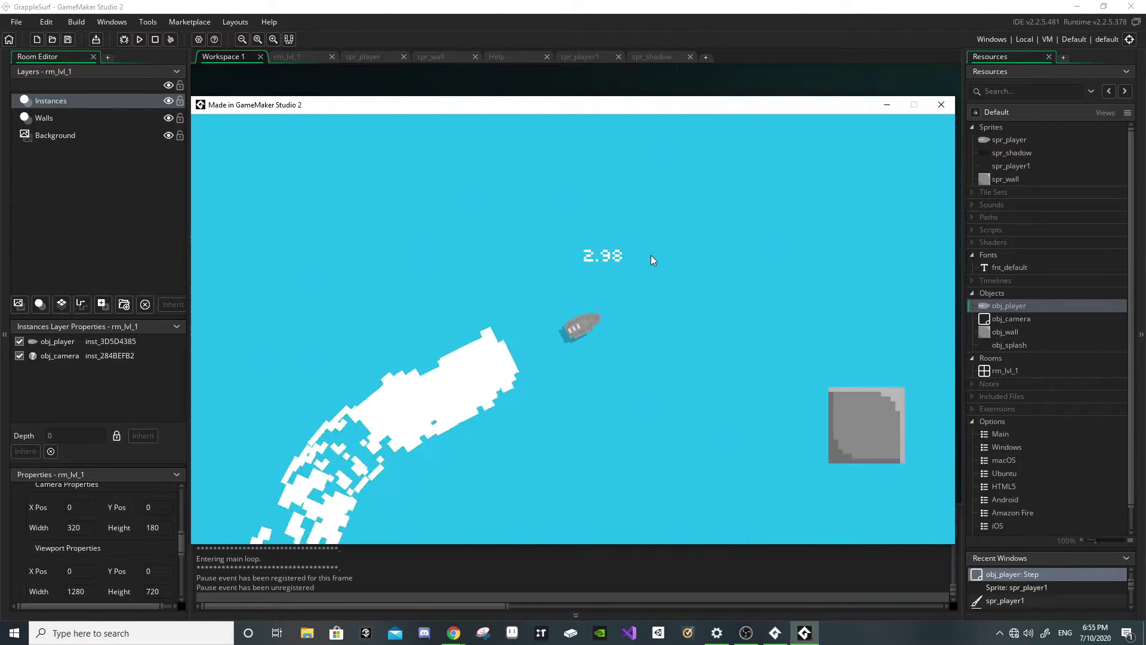
Step: Close the game, undo the earlier boost edits and add a new line below the boost_spd statement
{"action": "left_click", "coordinate": [610, 391]}
{"action": "key", "text": "Escape"}
{"action": "scroll", "coordinate": [511, 328], "scroll_direction": "down", "scroll_amount": 1}
{"action": "left_click", "coordinate": [512, 297]}
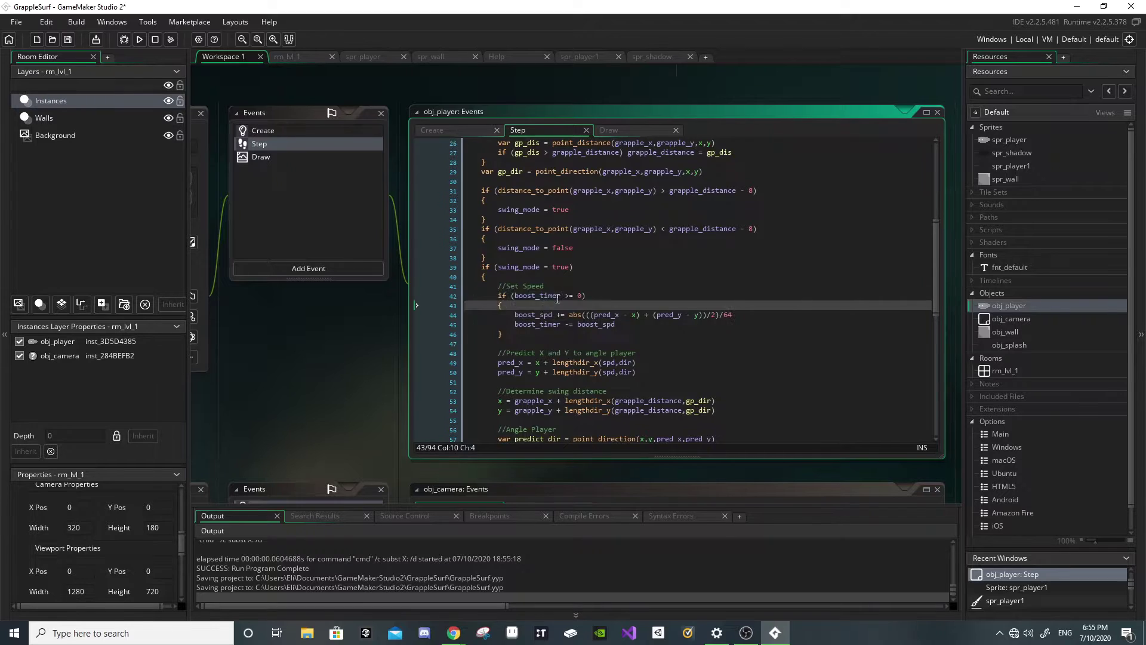
{"action": "key", "text": "ctrl+z"}
{"action": "key", "text": "ctrl+z"}
{"action": "key", "text": "ctrl+z"}
{"action": "key", "text": "ctrl+z"}
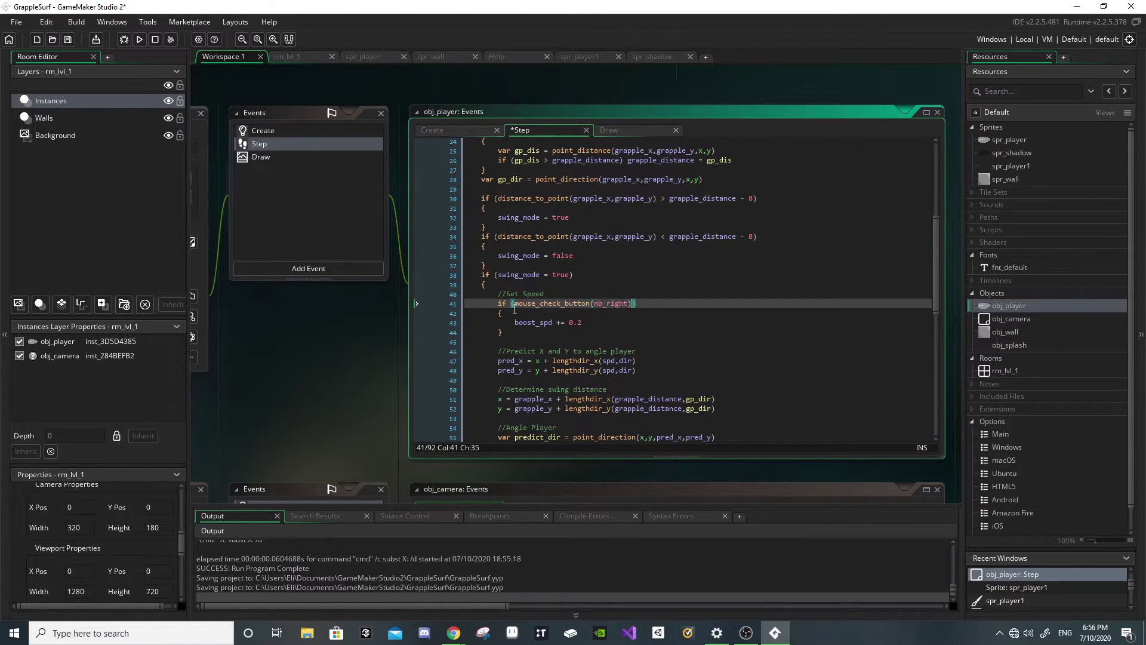
{"action": "left_click", "coordinate": [595, 321]}
{"action": "key", "text": "Return"}
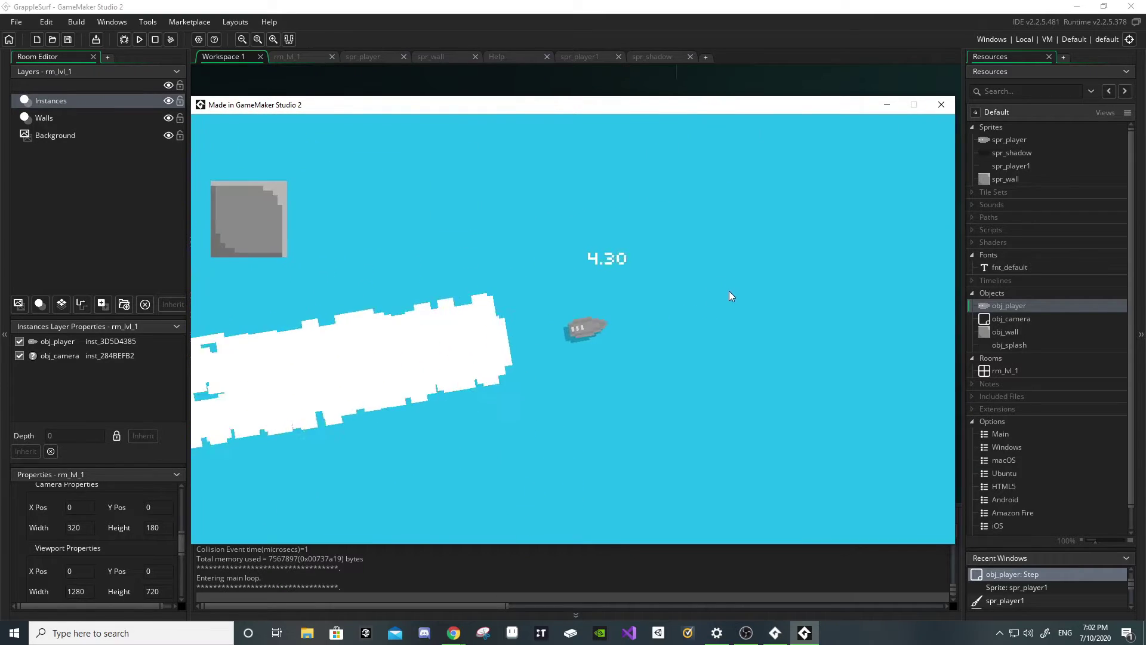
Step: Swing the boat with repeated grapple lines, resetting the timer to 5
{"action": "left_click", "coordinate": [546, 468]}
{"action": "left_click", "coordinate": [358, 400]}
{"action": "left_click", "coordinate": [611, 199]}
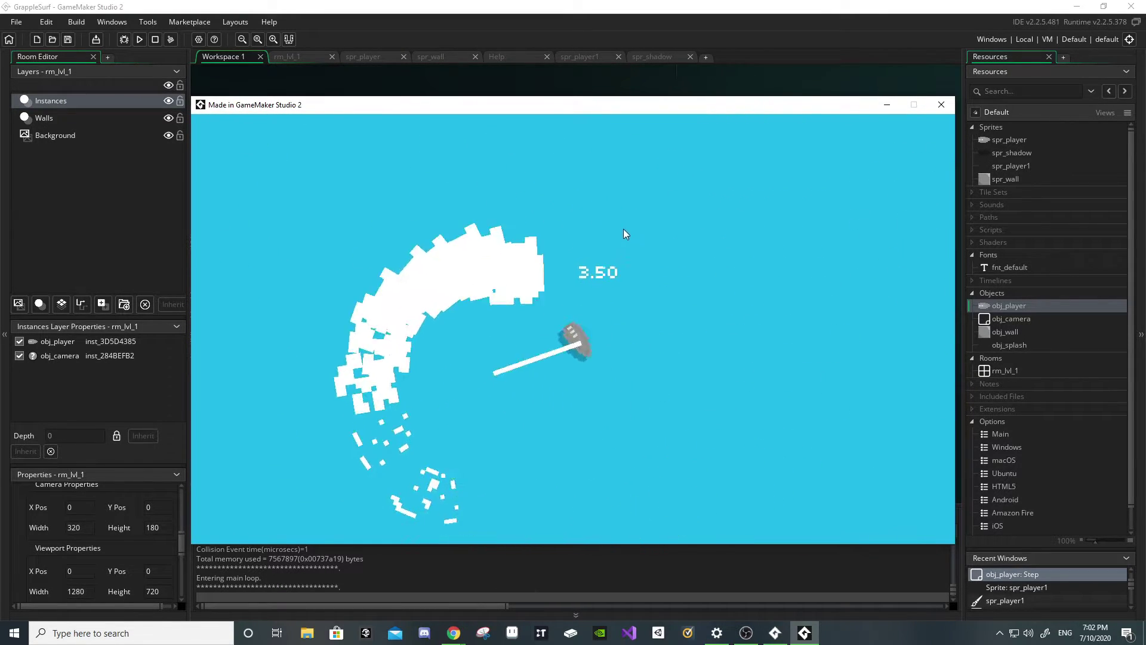
{"action": "left_click", "coordinate": [610, 264]}
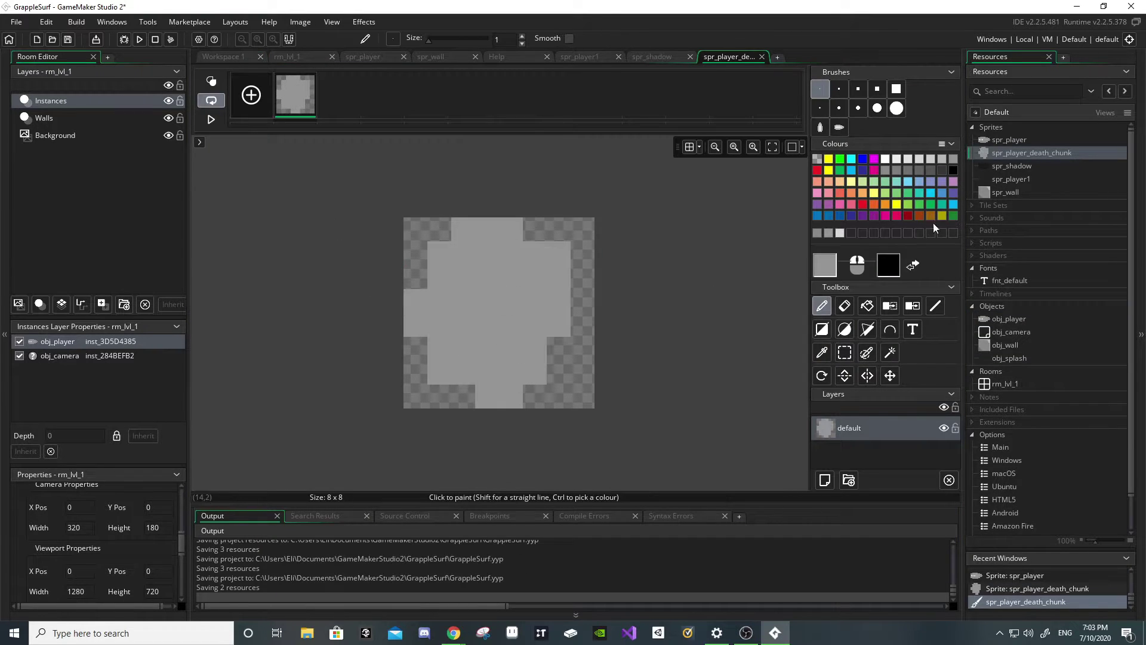
Step: Add a frame with a grey pixel, erase the arc's lower steps, and sample orange from the crescent
{"action": "left_click", "coordinate": [435, 298]}
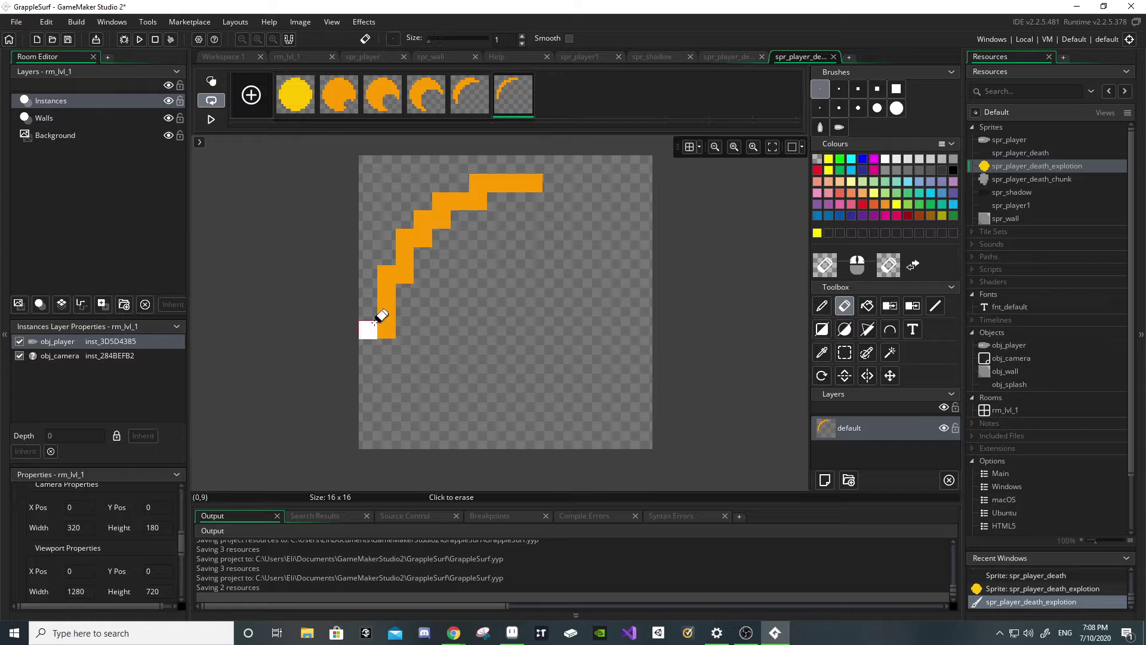
{"action": "left_click_drag", "start_coordinate": [380, 316], "coordinate": [405, 254]}
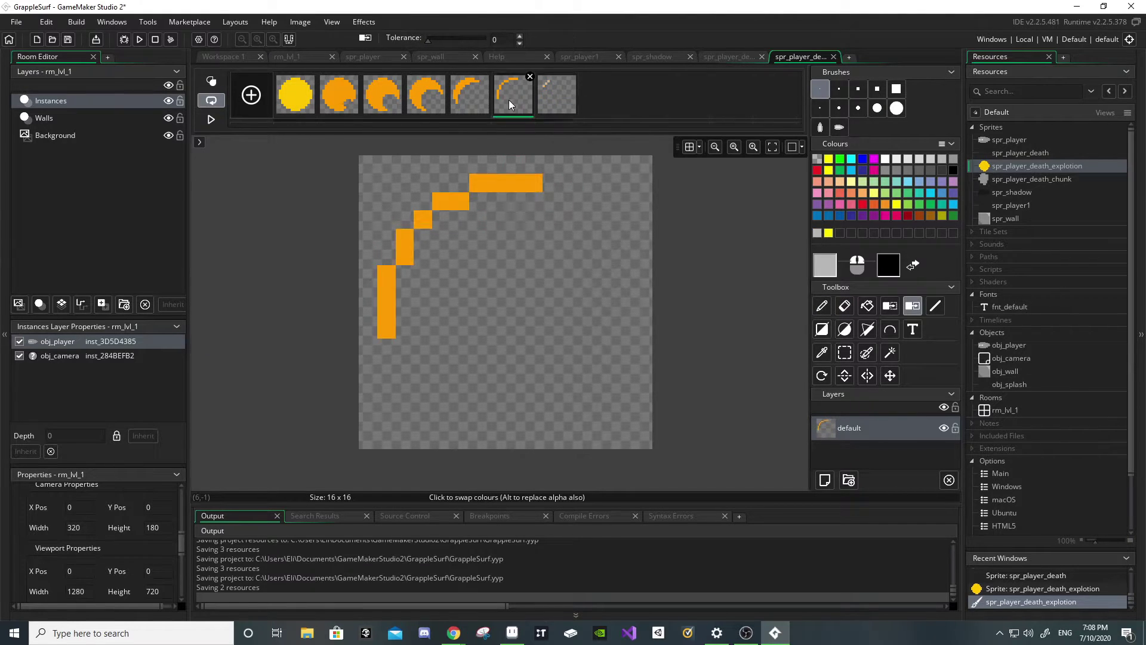
{"action": "key", "text": "i"}
{"action": "left_click", "coordinate": [527, 312]}
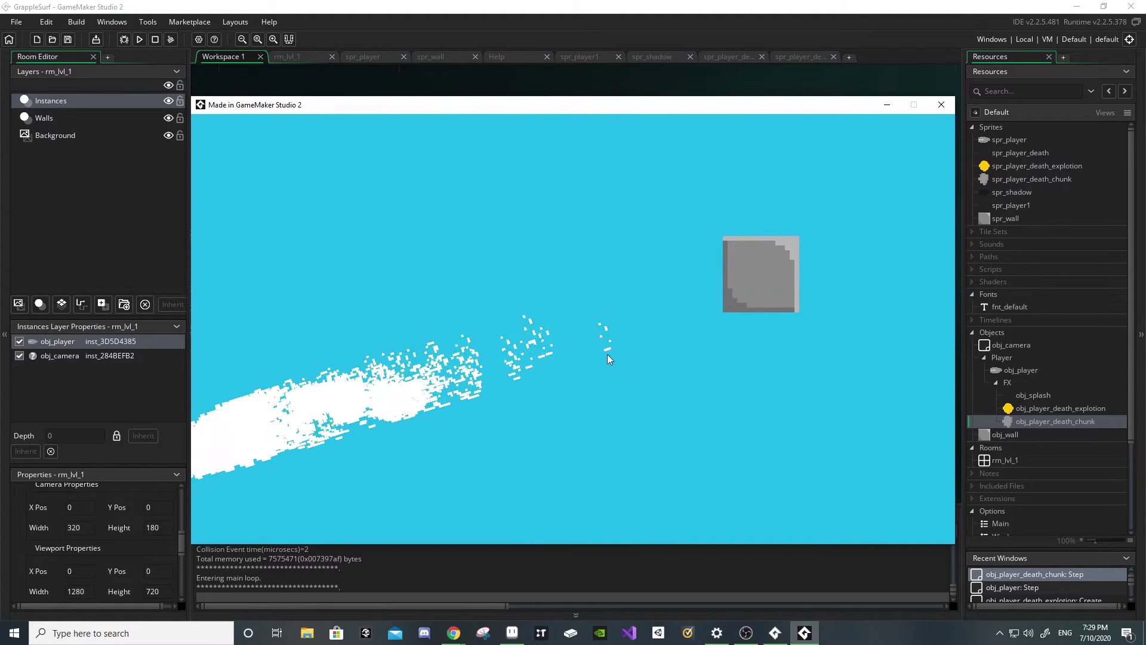
Step: Close the running test game window
{"action": "left_click", "coordinate": [942, 104]}
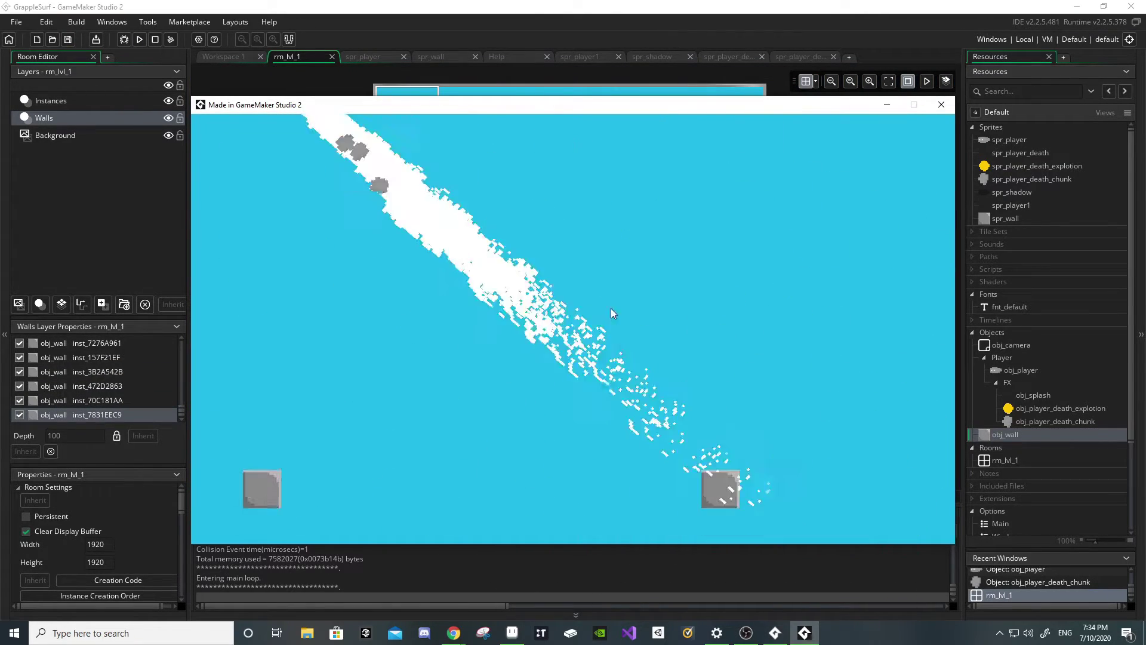
{"action": "left_click", "coordinate": [941, 104]}
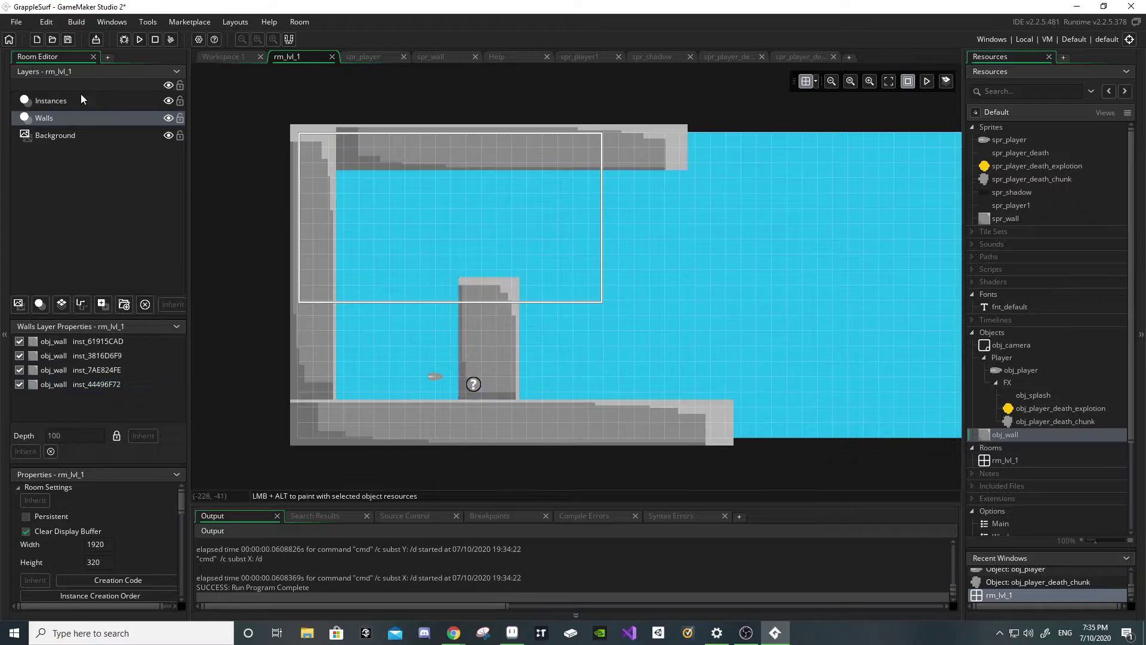
Step: Build and run GrappleSurf with F5 to test obj_player's swing code
{"action": "key", "text": "F5"}
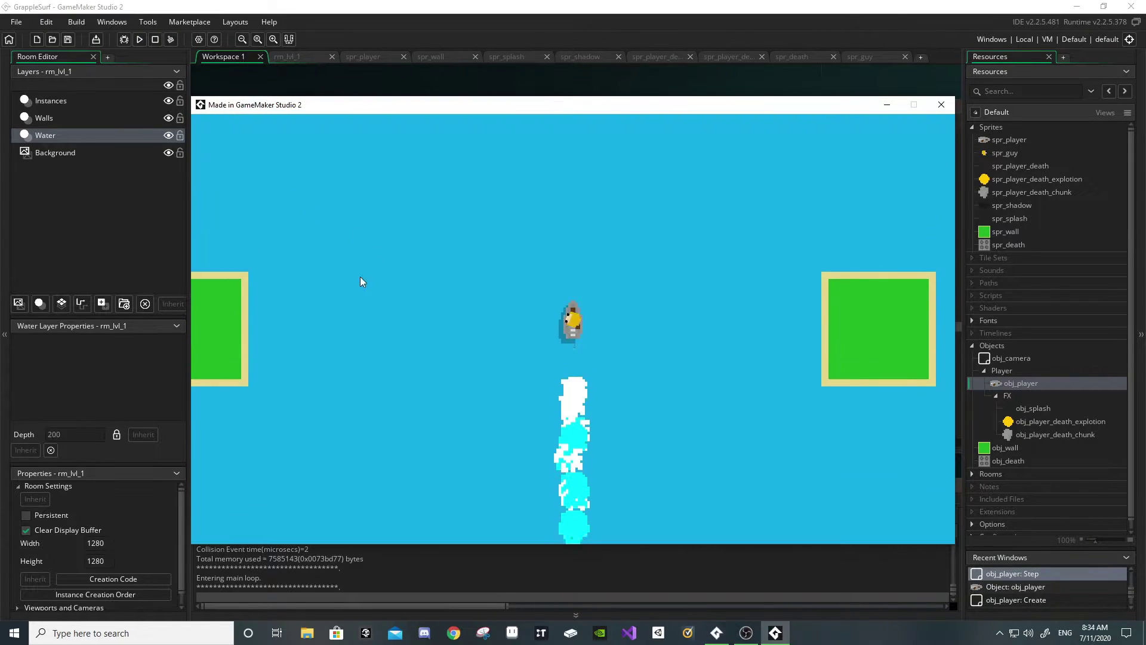
Step: Grapple onto the green wall blocks and swing the surfer until the counter climbs to 250.51
{"action": "mouse_move", "coordinate": [360, 277]}
{"action": "left_mouse_down"}
{"action": "mouse_move", "coordinate": [340, 289]}
{"action": "mouse_move", "coordinate": [378, 314]}
{"action": "left_mouse_up"}
{"action": "left_click", "coordinate": [667, 292]}
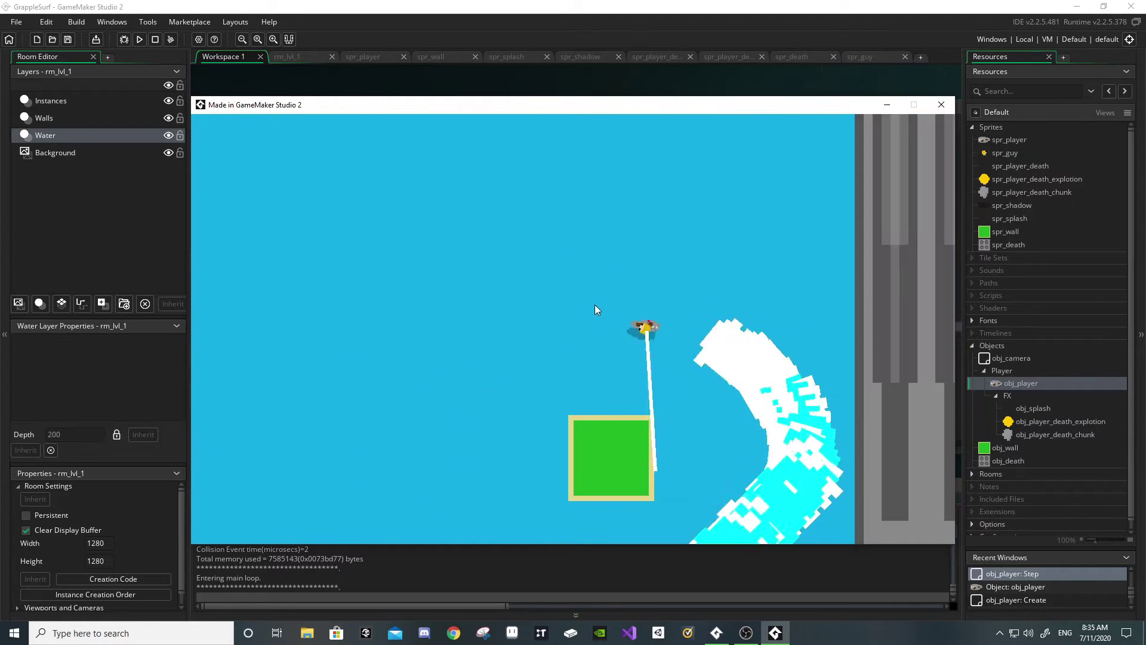
Step: Release the grapple line, then swing the surfer around two more walls
{"action": "left_click_drag", "start_coordinate": [595, 309], "coordinate": [592, 340]}
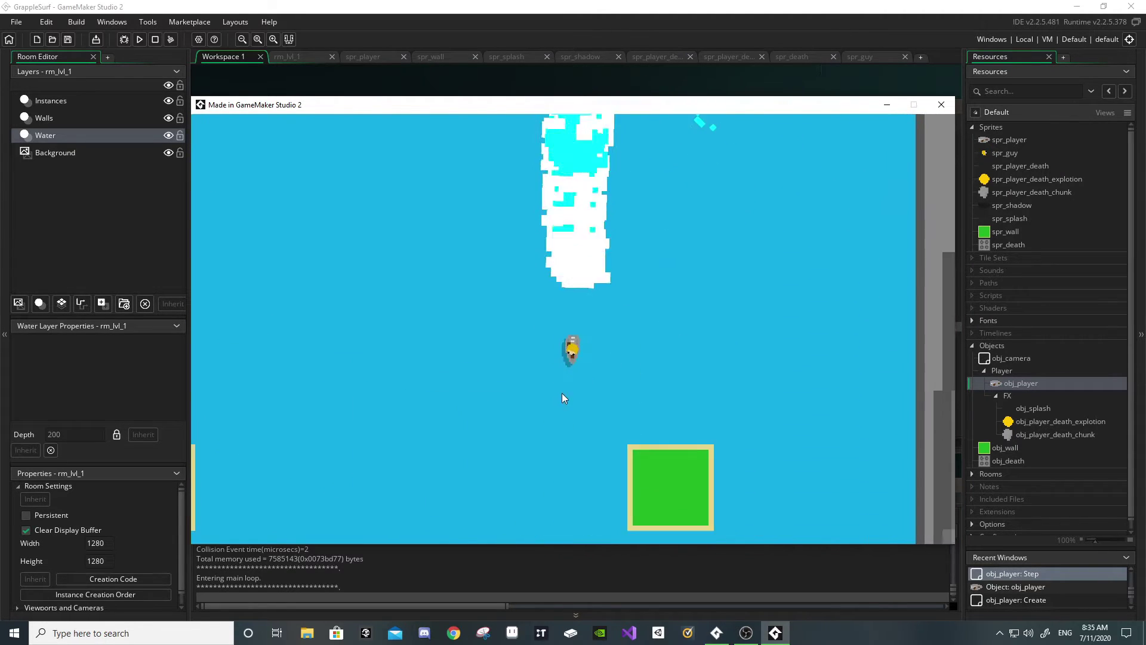
{"action": "mouse_move", "coordinate": [652, 274]}
{"action": "left_mouse_down"}
{"action": "mouse_move", "coordinate": [659, 235]}
{"action": "mouse_move", "coordinate": [627, 258]}
{"action": "mouse_move", "coordinate": [584, 250]}
{"action": "left_mouse_up"}
{"action": "mouse_move", "coordinate": [453, 208]}
{"action": "left_mouse_down"}
{"action": "mouse_move", "coordinate": [390, 178]}
{"action": "mouse_move", "coordinate": [547, 180]}
{"action": "mouse_move", "coordinate": [591, 219]}
{"action": "mouse_move", "coordinate": [382, 345]}
{"action": "mouse_move", "coordinate": [650, 320]}
{"action": "mouse_move", "coordinate": [601, 461]}
{"action": "mouse_move", "coordinate": [508, 431]}
{"action": "mouse_move", "coordinate": [496, 410]}
{"action": "left_mouse_up"}
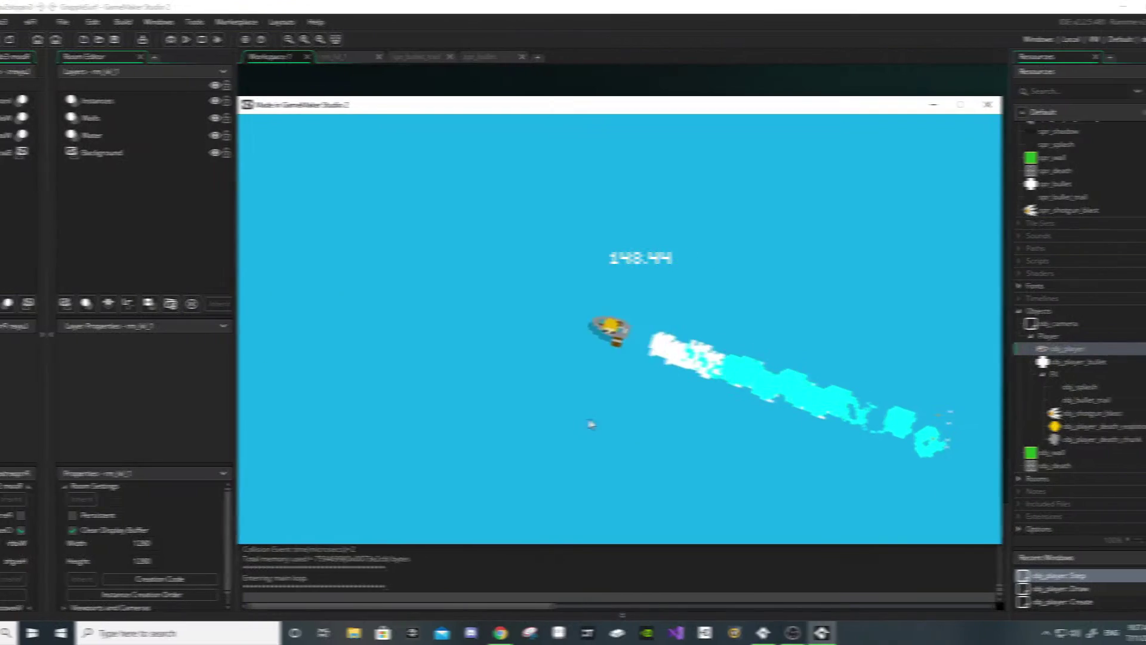
Step: Fire three shotgun blasts across the water to steer the surfer
{"action": "right_click", "coordinate": [687, 236]}
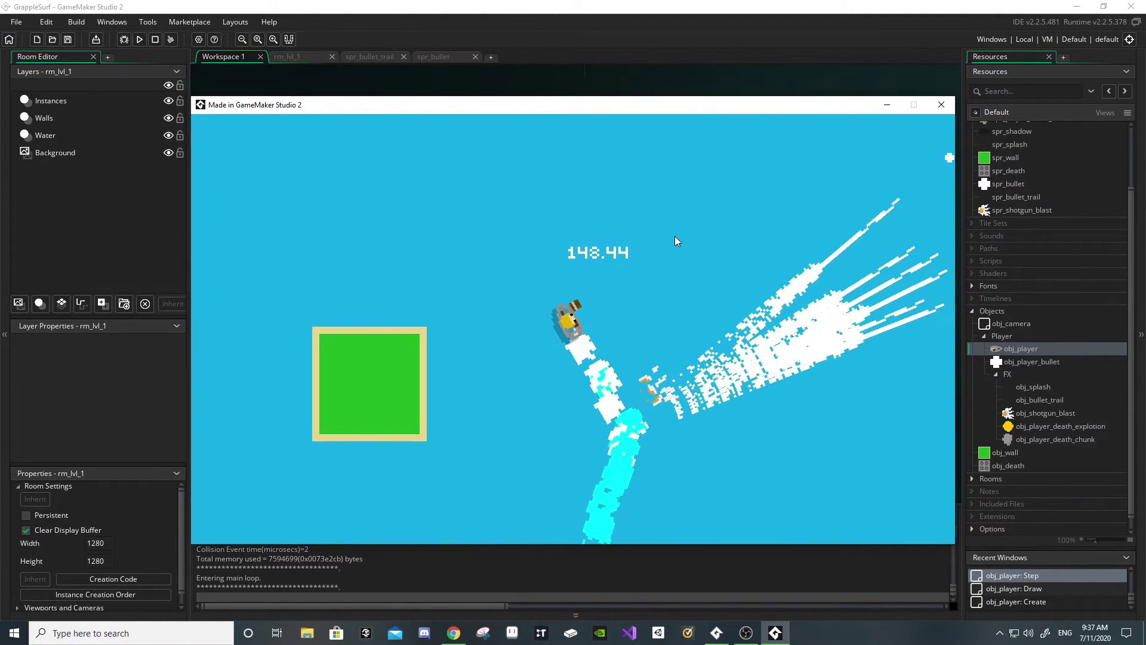
{"action": "right_click", "coordinate": [572, 210]}
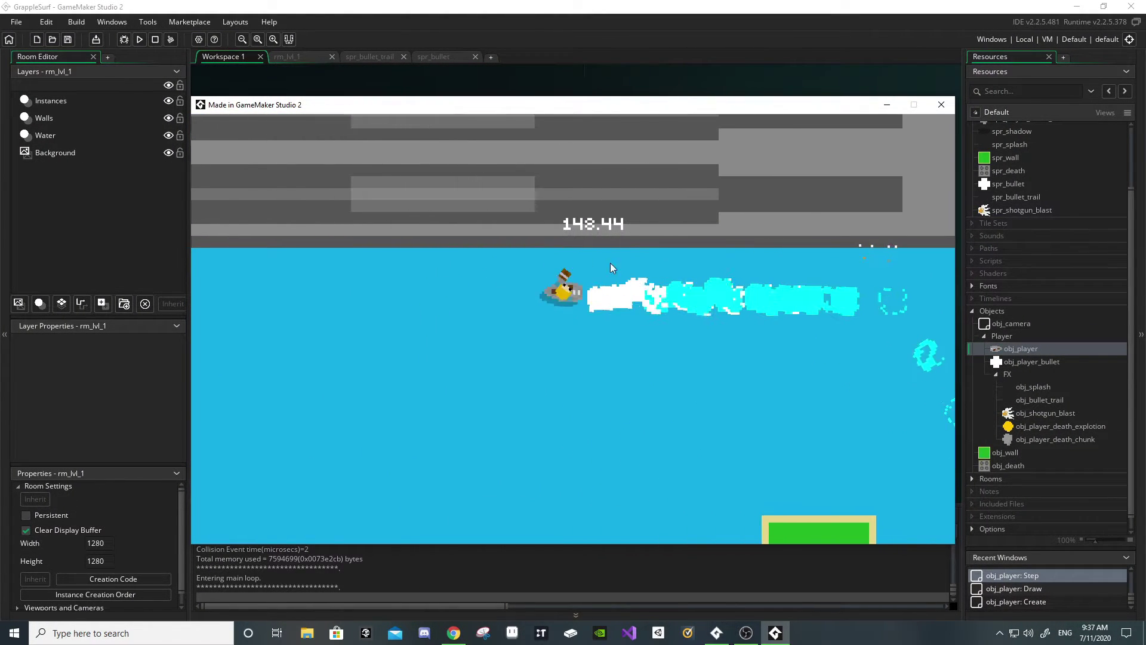
{"action": "right_click", "coordinate": [496, 217]}
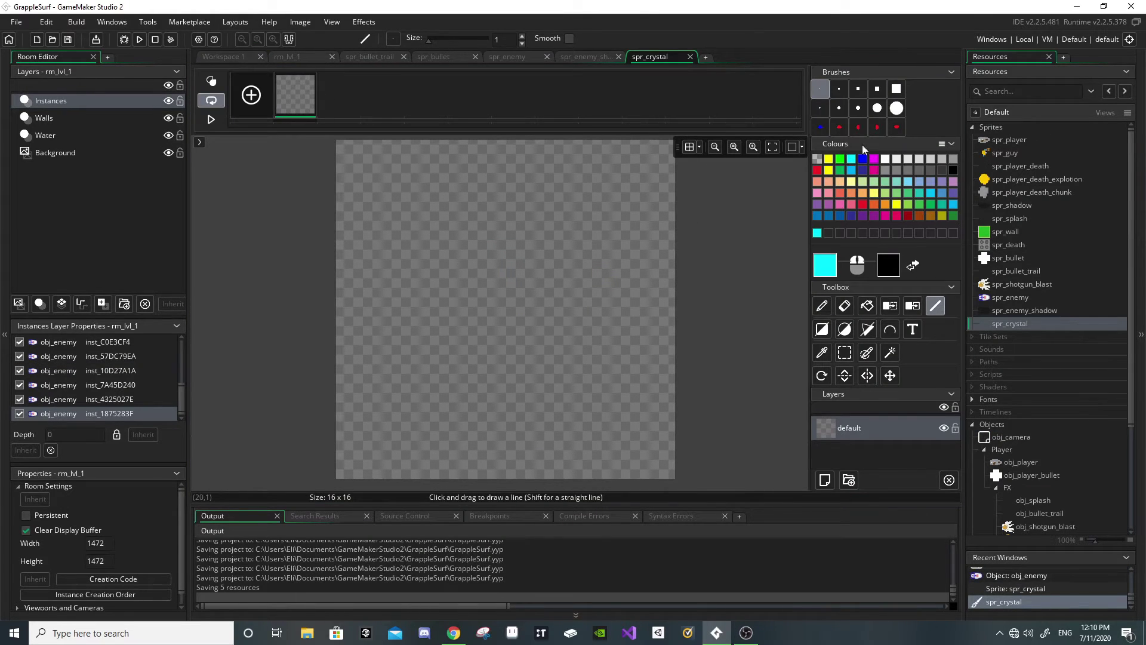
Step: Draw a grey diagonal line across the enemy boat sprite
{"action": "left_click_drag", "start_coordinate": [516, 469], "coordinate": [345, 311]}
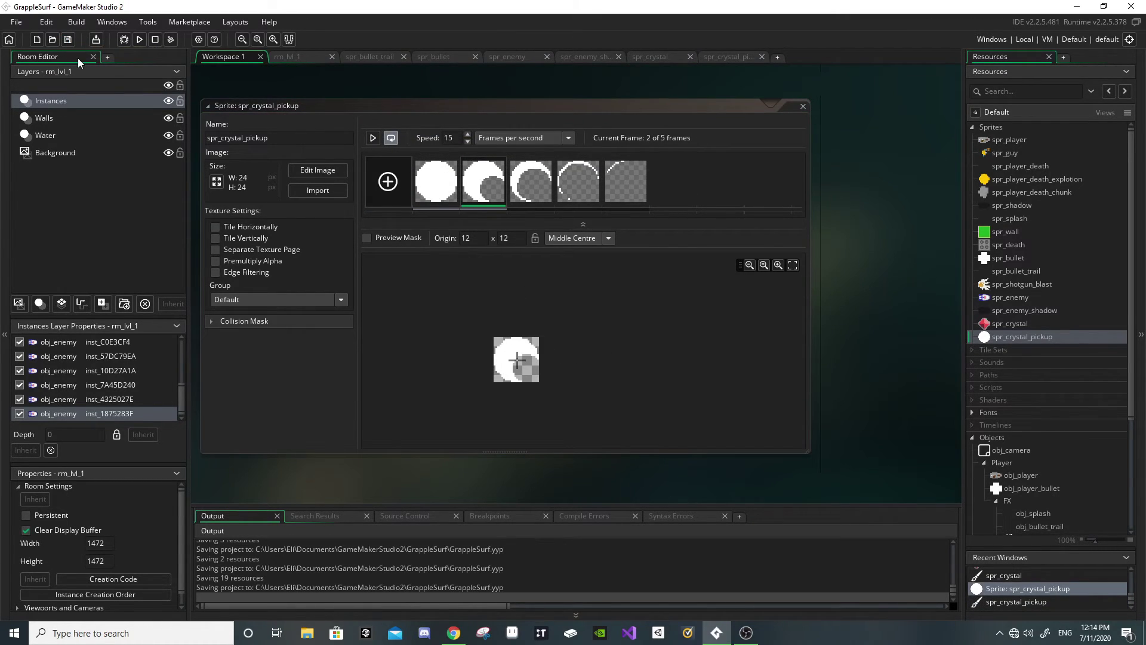
Step: Create a new object resource named obj_crystal_node
{"action": "right_click", "coordinate": [942, 423]}
{"action": "type", "text": "obj_game_manager"}
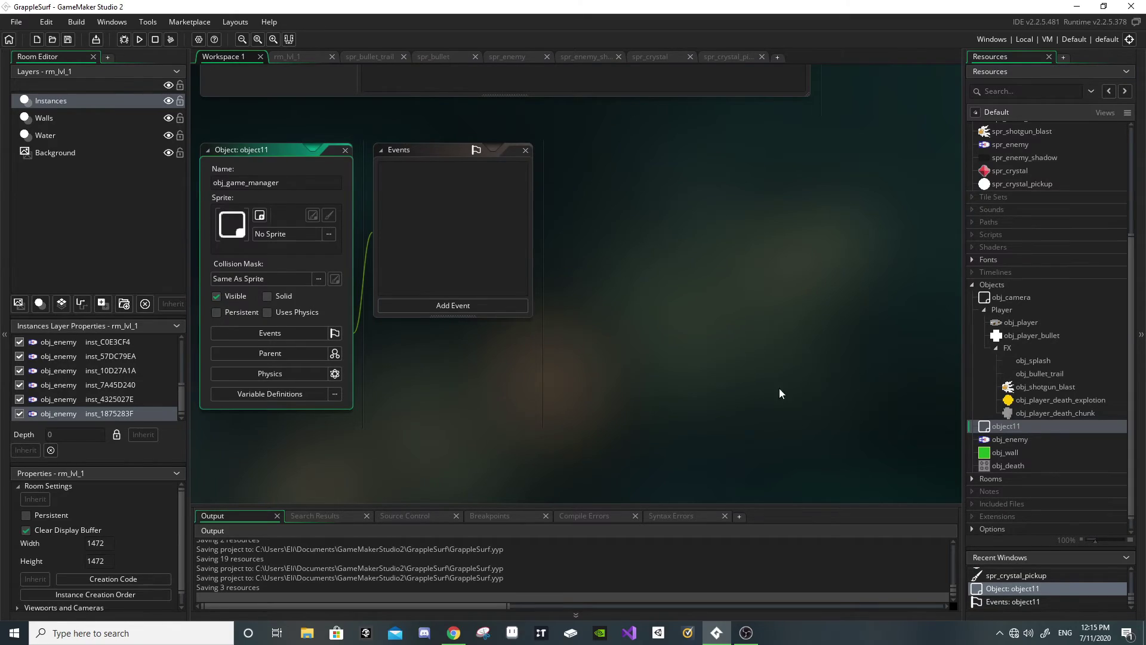
{"action": "key", "text": "ctrl+Tab"}
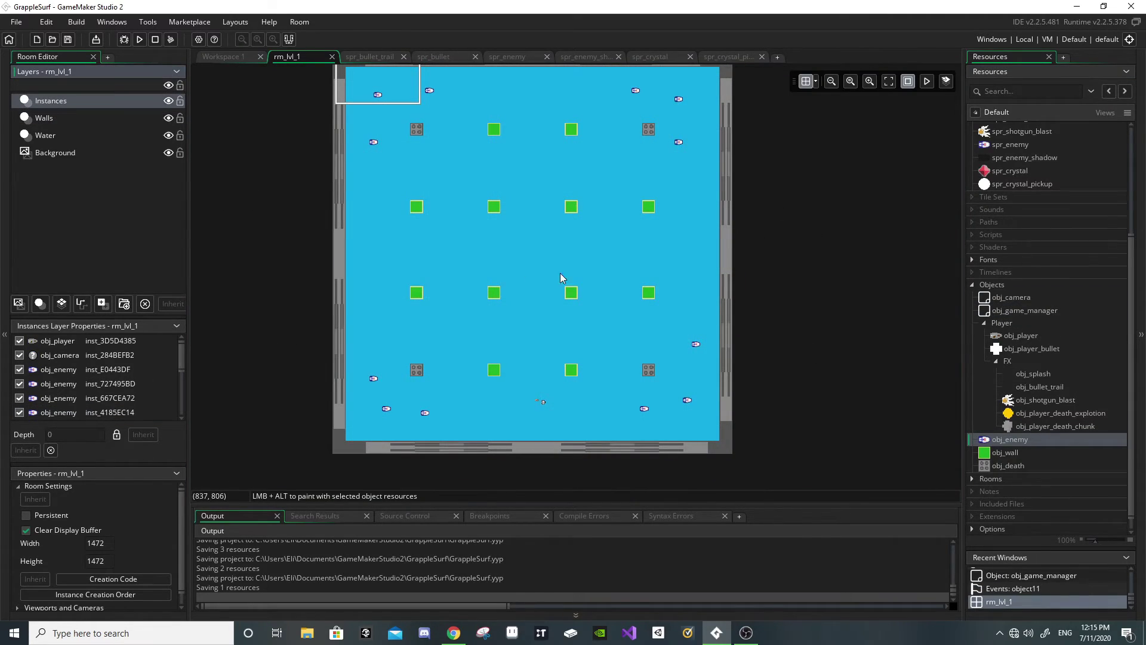
{"action": "scroll", "coordinate": [560, 278], "scroll_direction": "up", "scroll_amount": 2}
{"action": "scroll", "coordinate": [609, 281], "scroll_direction": "down", "scroll_amount": 3}
{"action": "scroll", "coordinate": [581, 256], "scroll_direction": "up", "scroll_amount": 4}
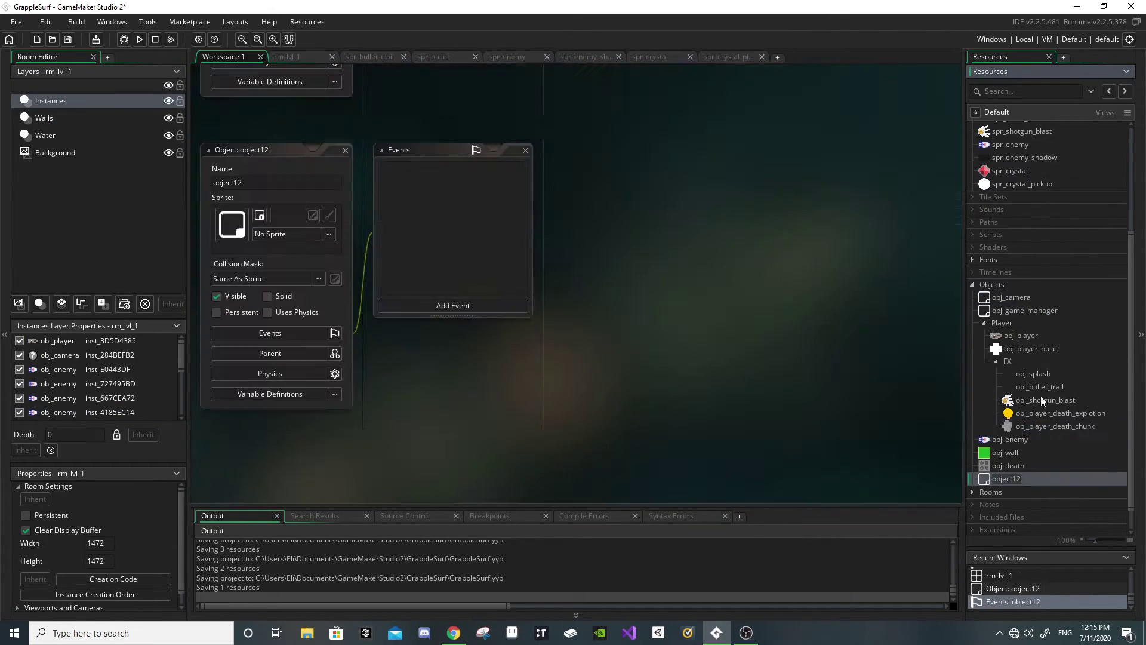
{"action": "type", "text": "crystal_node"}
{"action": "key", "text": "Return"}
Step: Drop a crystal node into rm_lvl_1 and begin a distance_to_object() call in code
{"action": "left_click", "coordinate": [998, 574]}
{"action": "scroll", "coordinate": [416, 335], "scroll_direction": "down", "scroll_amount": 3}
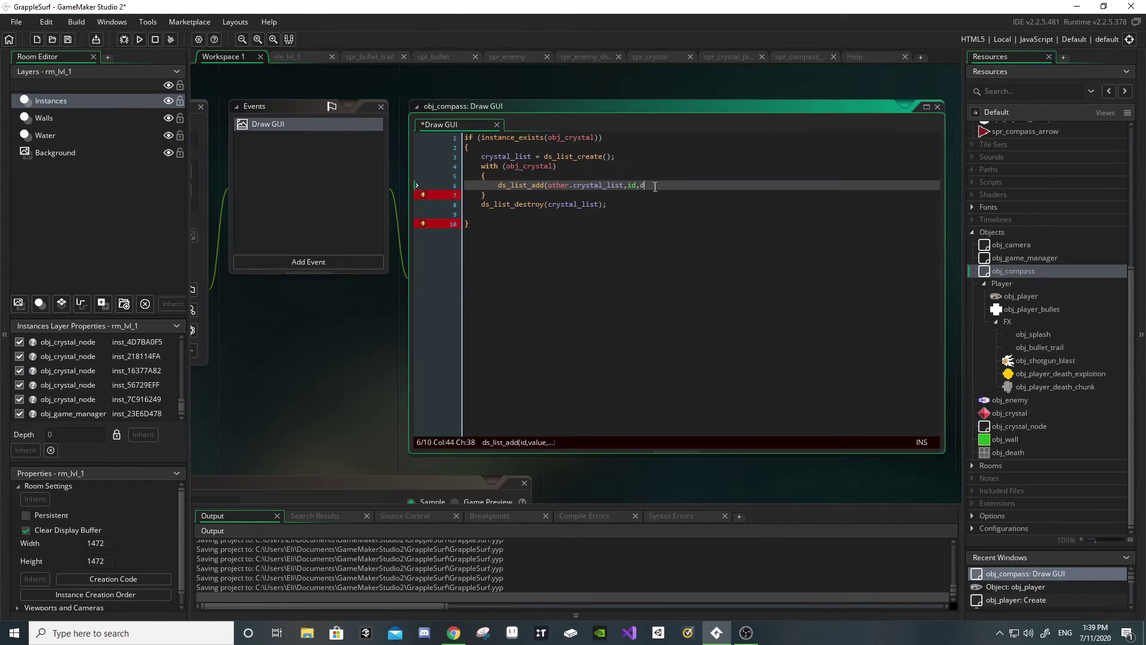
{"action": "type", "text": "tance_to_object("}
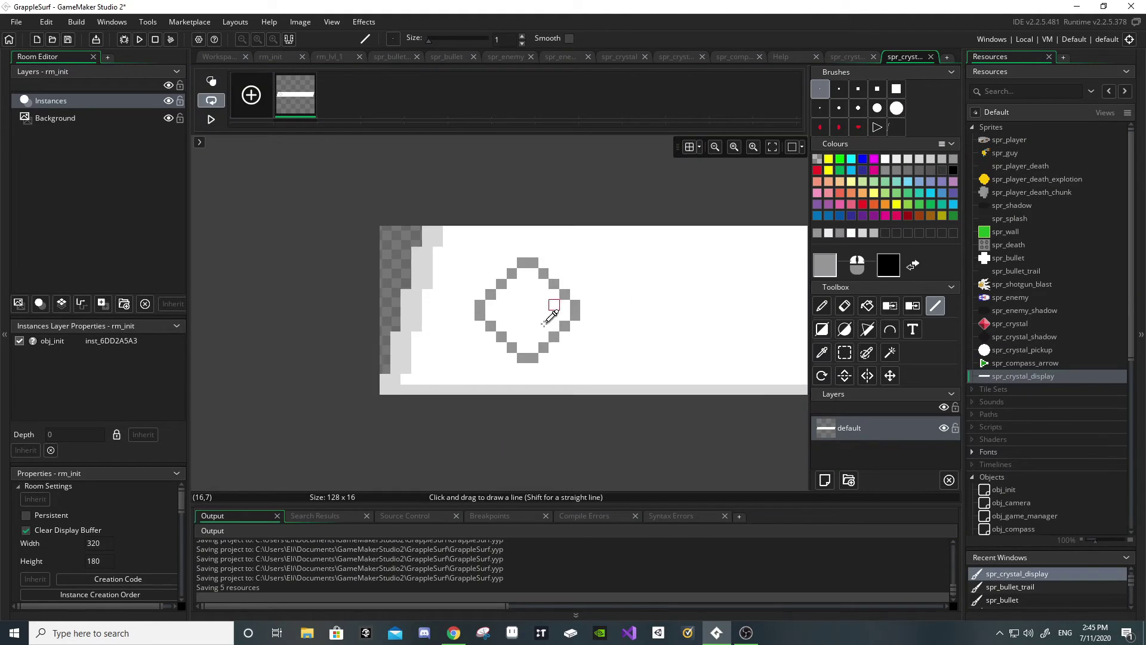
Step: Switch the spr_crystal_display Sprite Editor to a light one-pixel brush for the diamond slots
{"action": "scroll", "coordinate": [491, 336], "scroll_direction": "up", "scroll_amount": 2}
{"action": "scroll", "coordinate": [491, 336], "scroll_direction": "down", "scroll_amount": 1}
{"action": "left_click", "coordinate": [862, 233]}
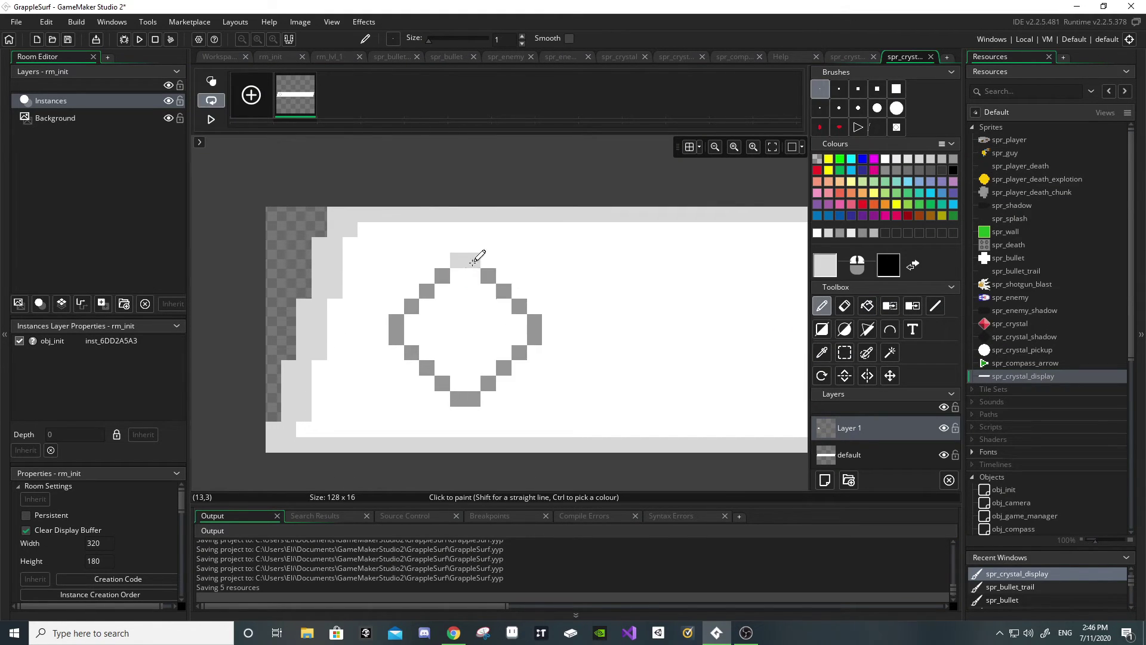
{"action": "scroll", "coordinate": [468, 267], "scroll_direction": "down", "scroll_amount": 2}
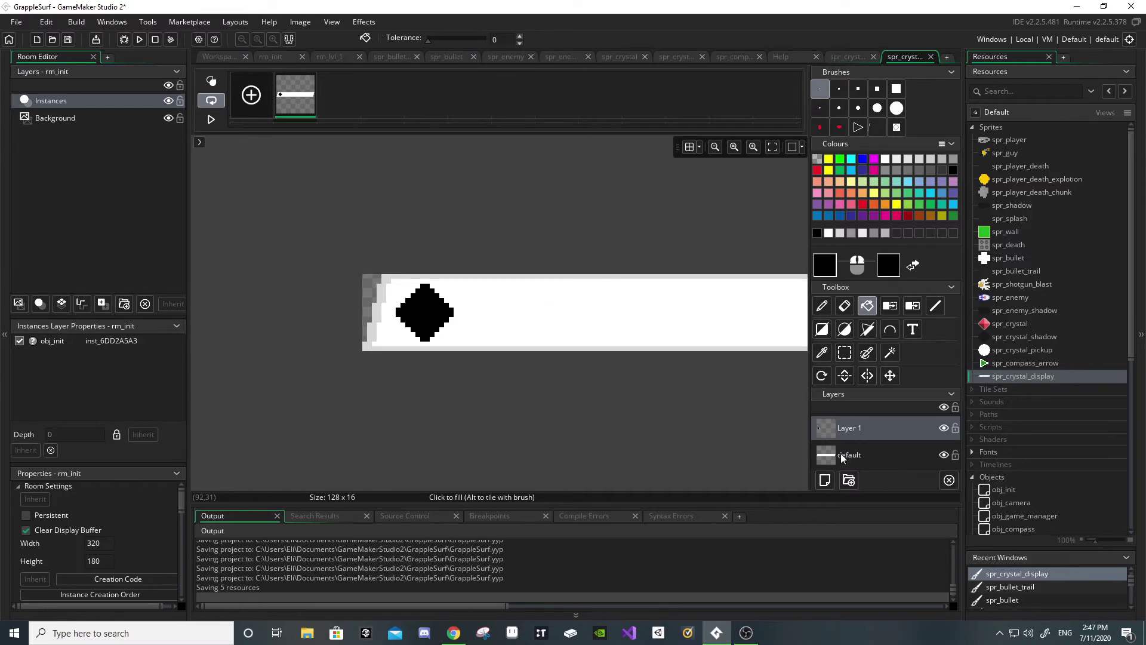
{"action": "scroll", "coordinate": [609, 394], "scroll_direction": "up", "scroll_amount": 2}
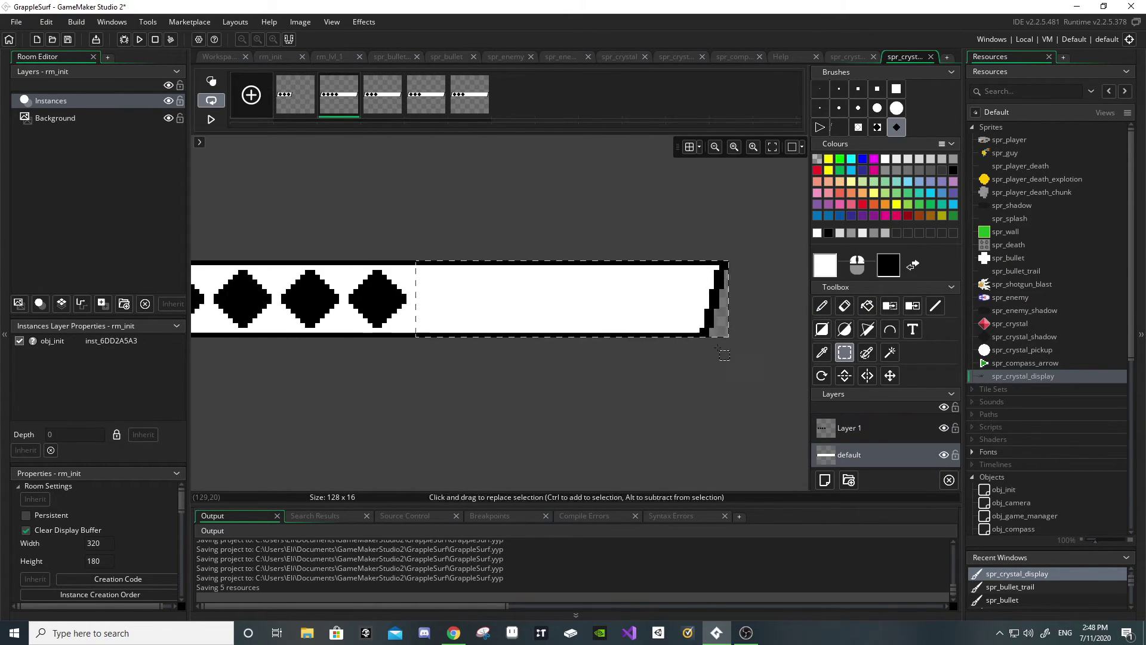
{"action": "scroll", "coordinate": [718, 348], "scroll_direction": "down", "scroll_amount": 2}
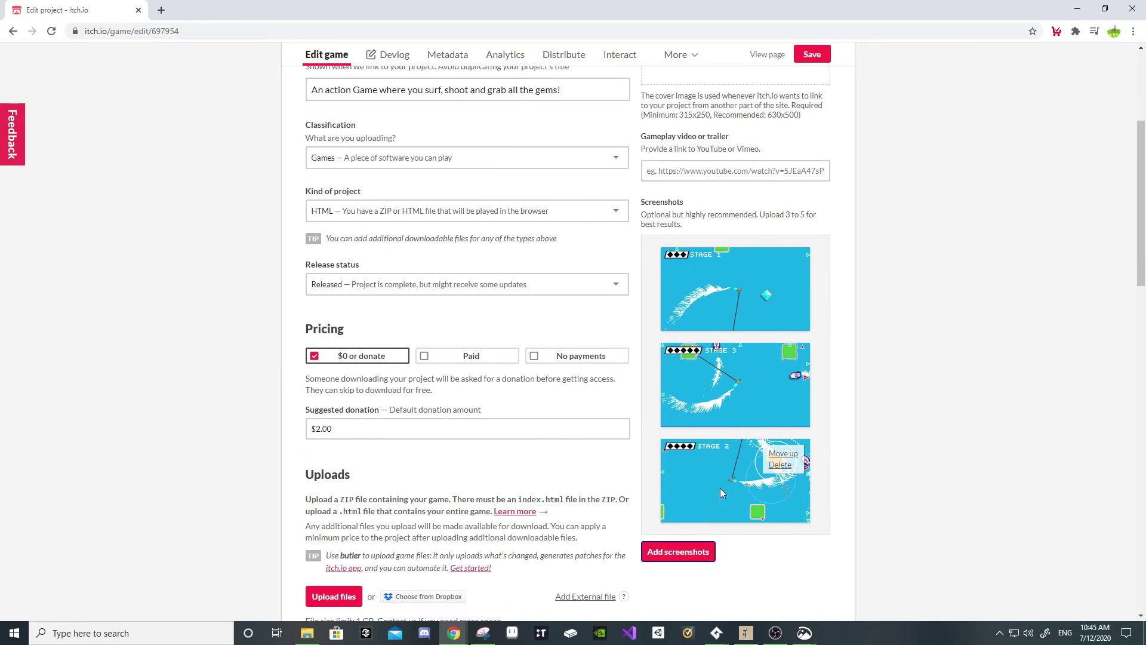
Step: Scroll through the GrappleSurf itch.io edit page to review its settings
{"action": "scroll", "coordinate": [720, 489], "scroll_direction": "up", "scroll_amount": 5}
{"action": "scroll", "coordinate": [753, 296], "scroll_direction": "down", "scroll_amount": 3}
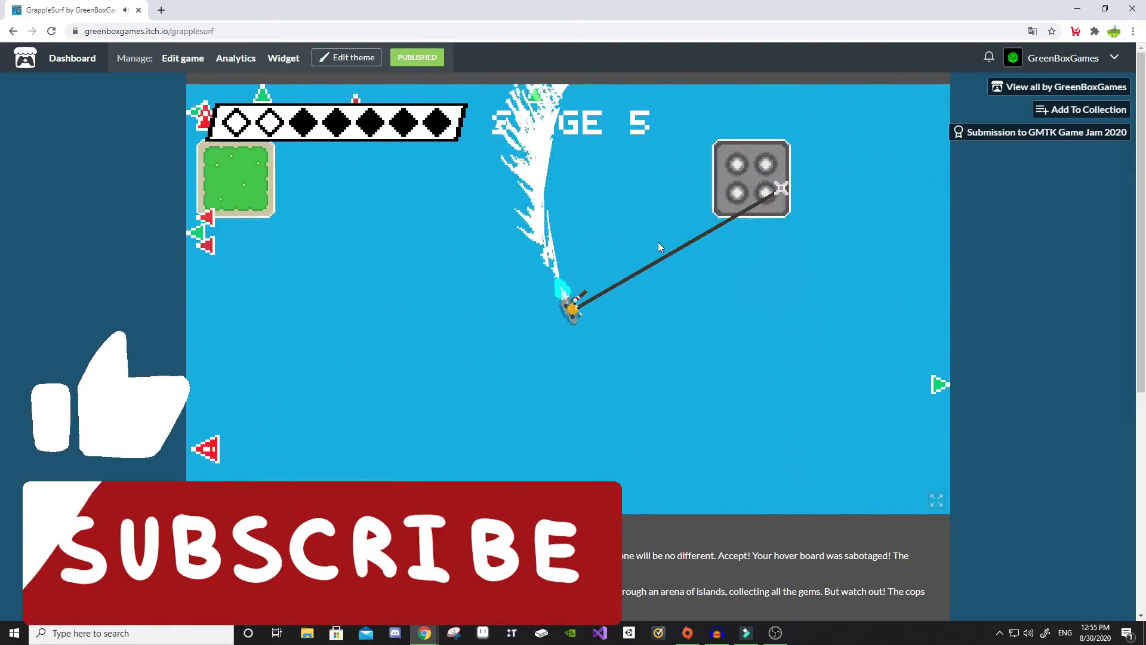
Step: Grapple between four islands in Stage 5 until the surfer crashes
{"action": "left_click", "coordinate": [573, 203]}
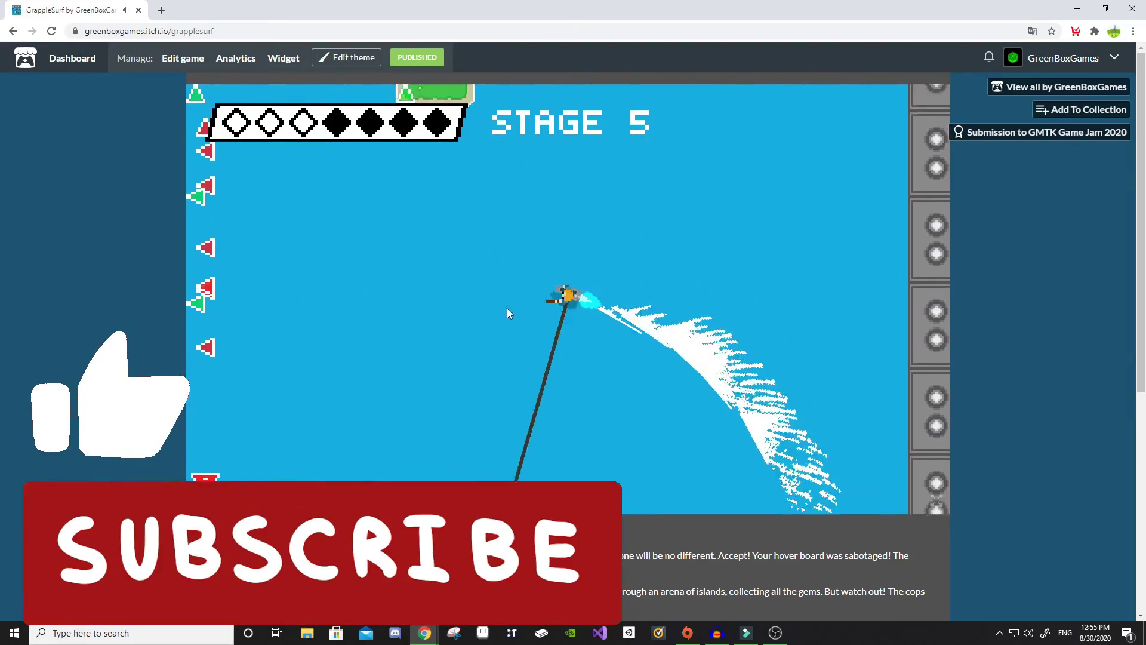
{"action": "left_click", "coordinate": [576, 412]}
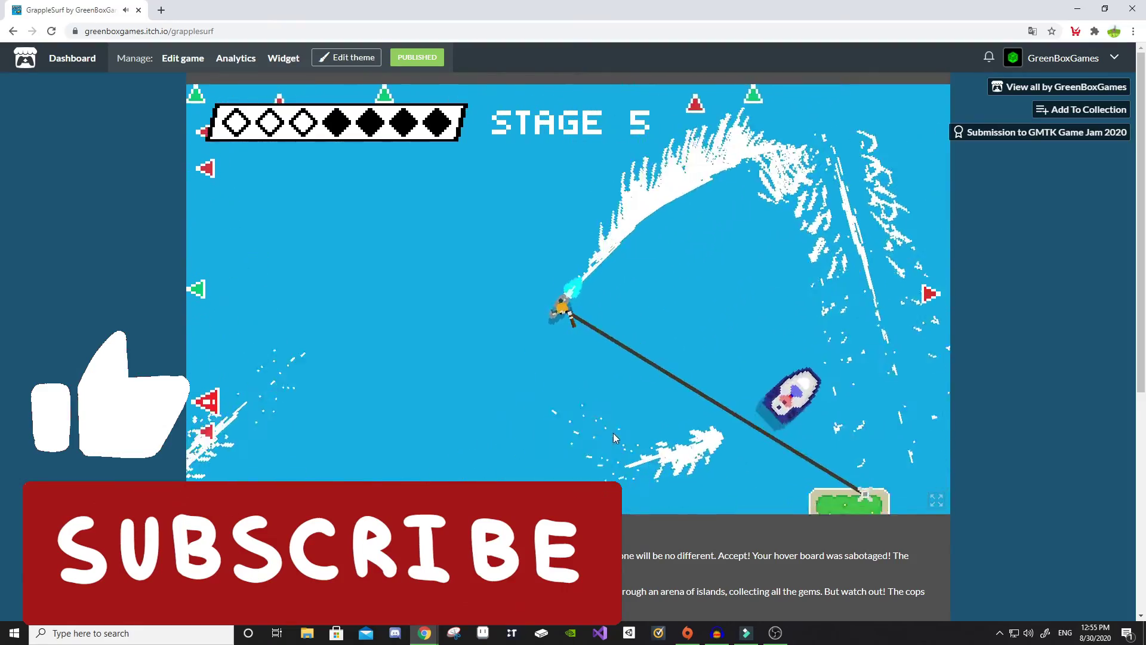
{"action": "left_click", "coordinate": [538, 177]}
{"action": "left_click", "coordinate": [525, 206]}
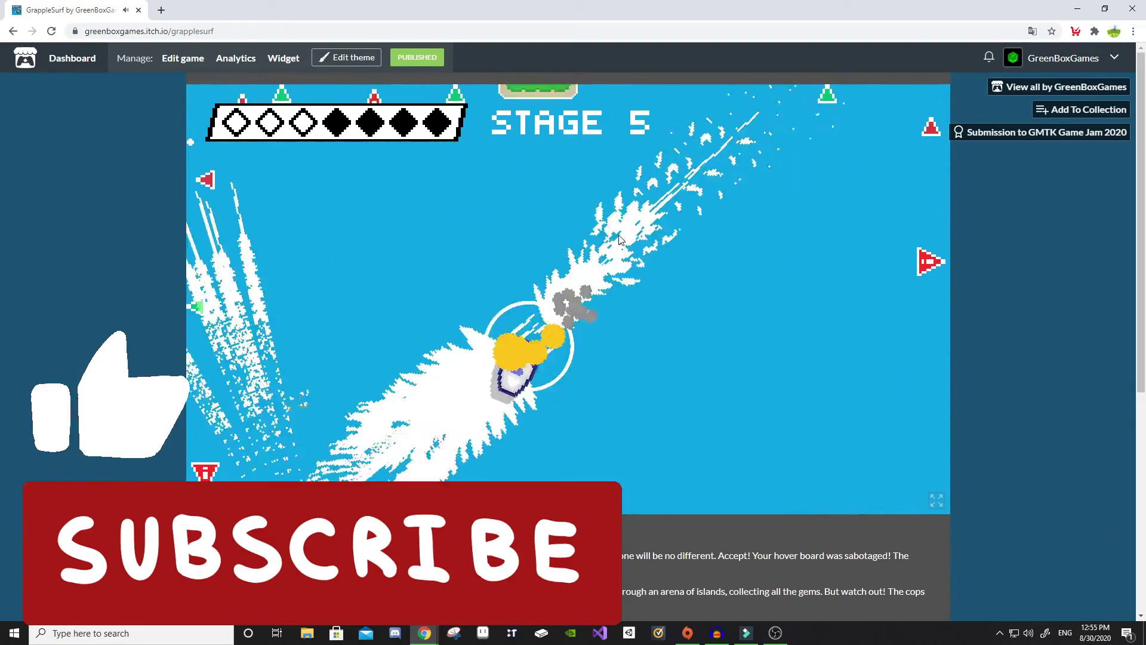
Step: Retry the stage and grapple island to island, filling seven of eight crystal diamonds
{"action": "left_click", "coordinate": [487, 203]}
{"action": "left_click", "coordinate": [281, 207]}
{"action": "left_click", "coordinate": [302, 238]}
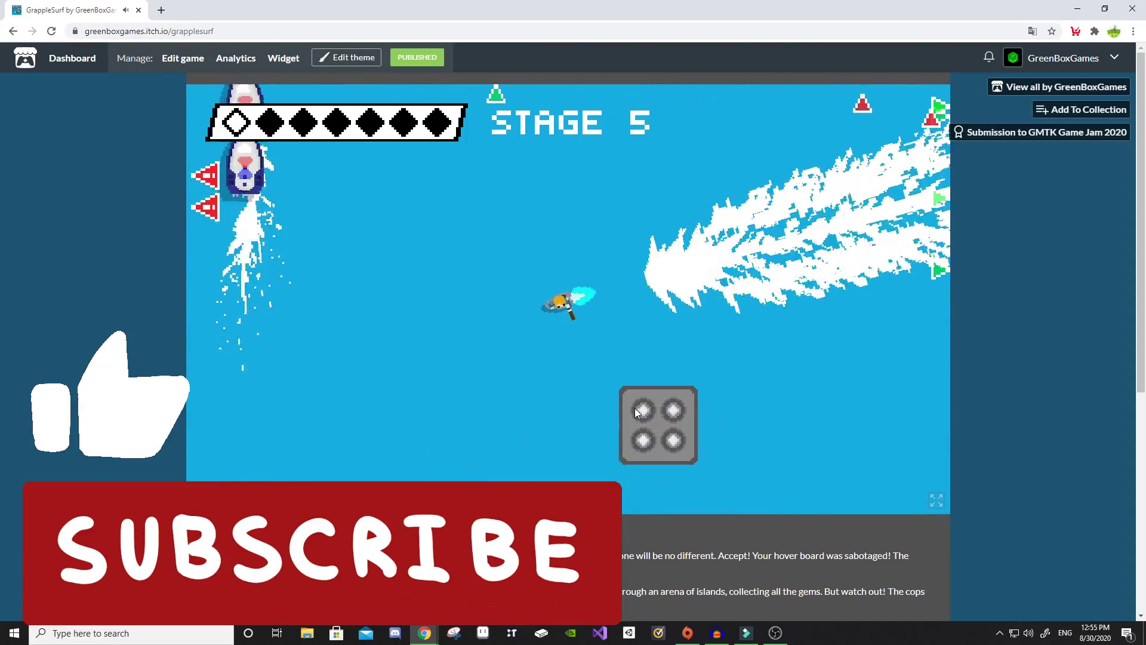
{"action": "left_click", "coordinate": [663, 185]}
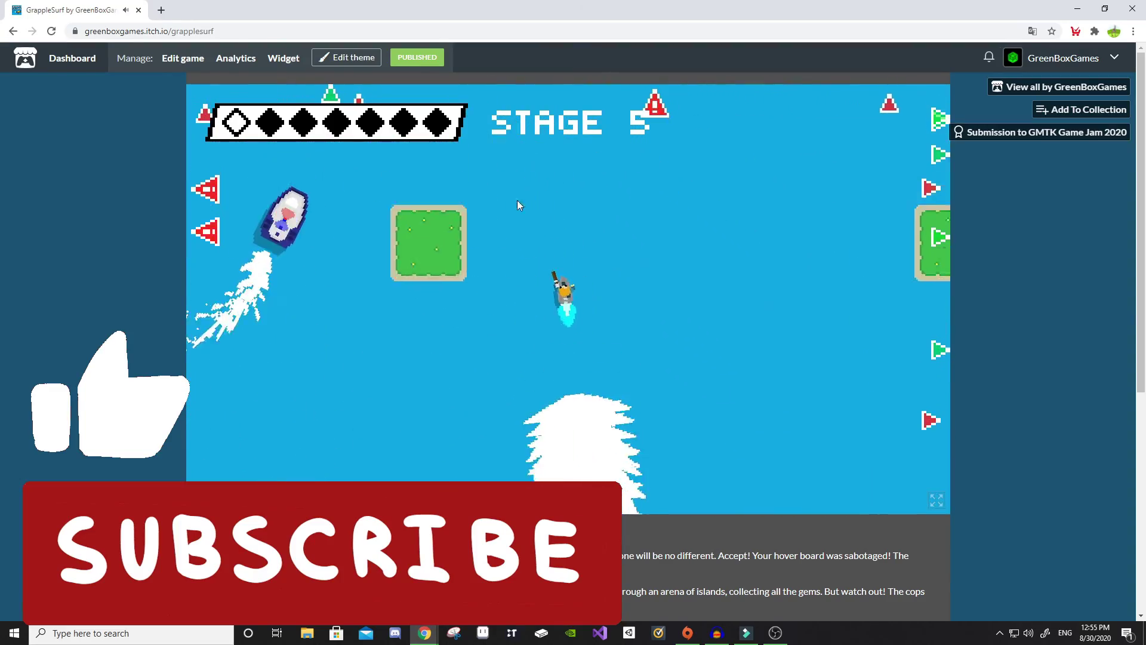
{"action": "left_click", "coordinate": [537, 287]}
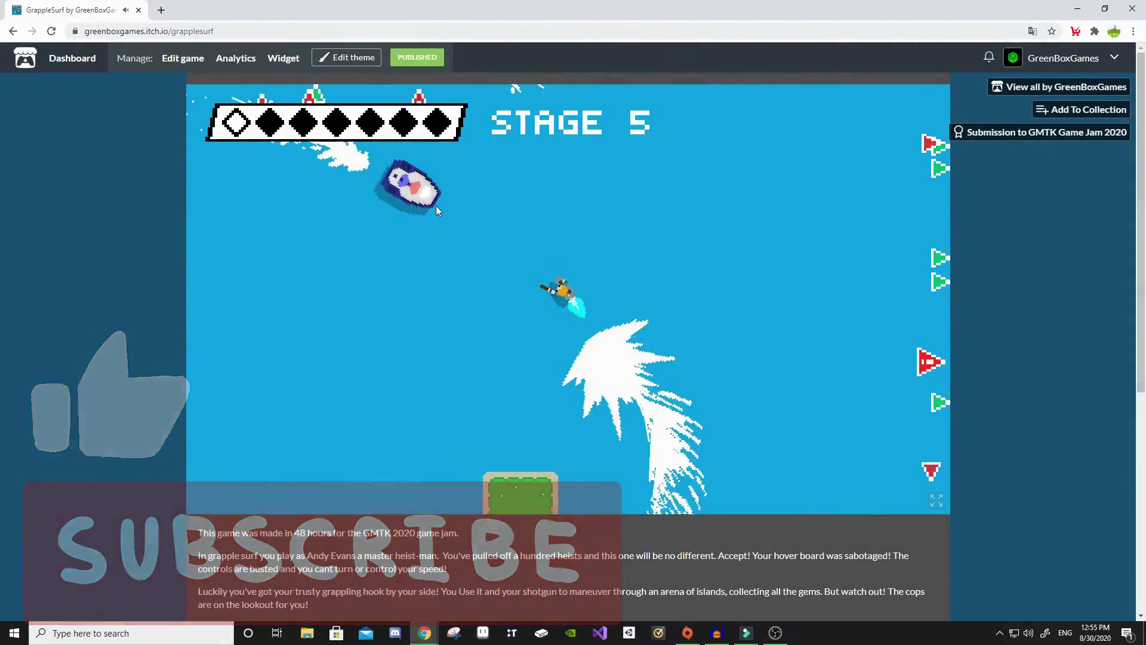
{"action": "left_click", "coordinate": [345, 241]}
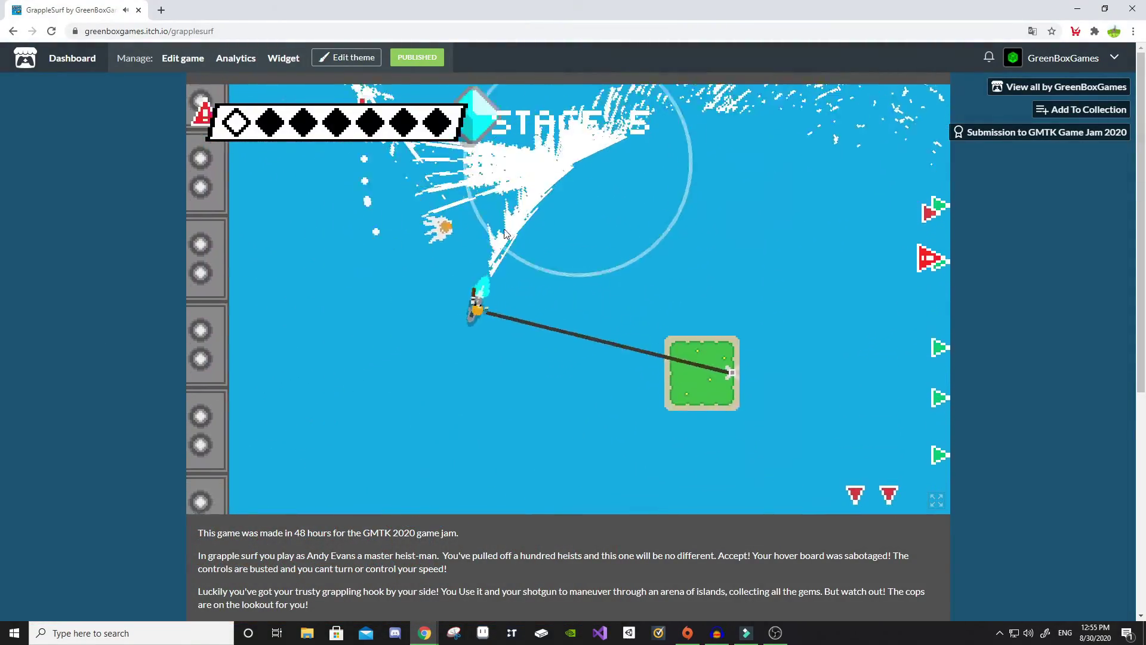